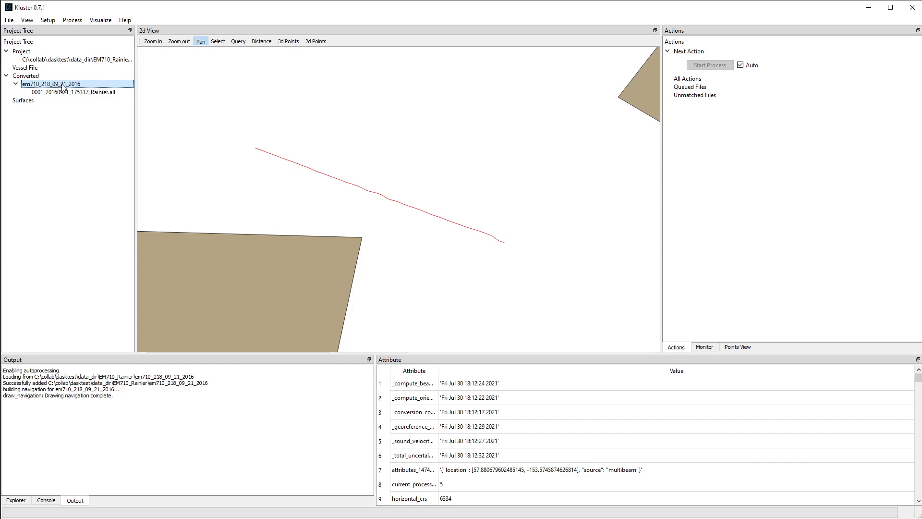
{"action": "left_click", "coordinate": [73, 19]}
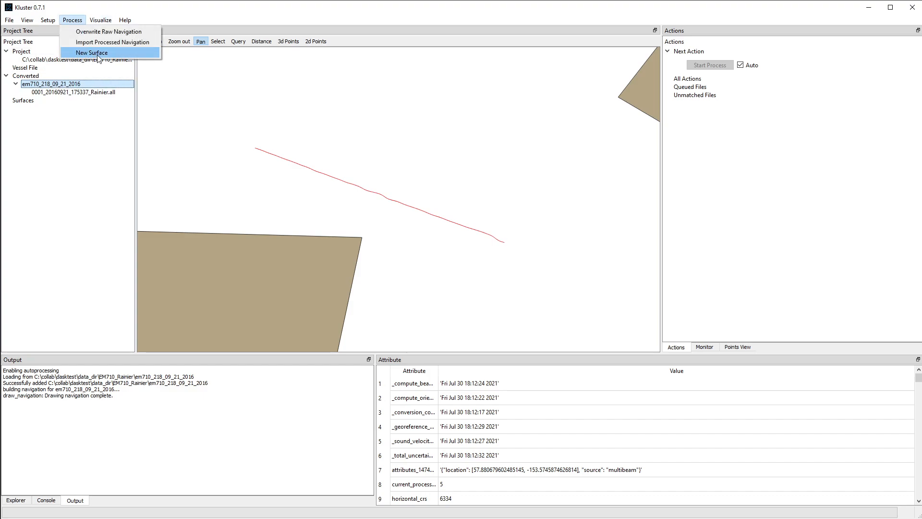
{"action": "left_click", "coordinate": [64, 85]}
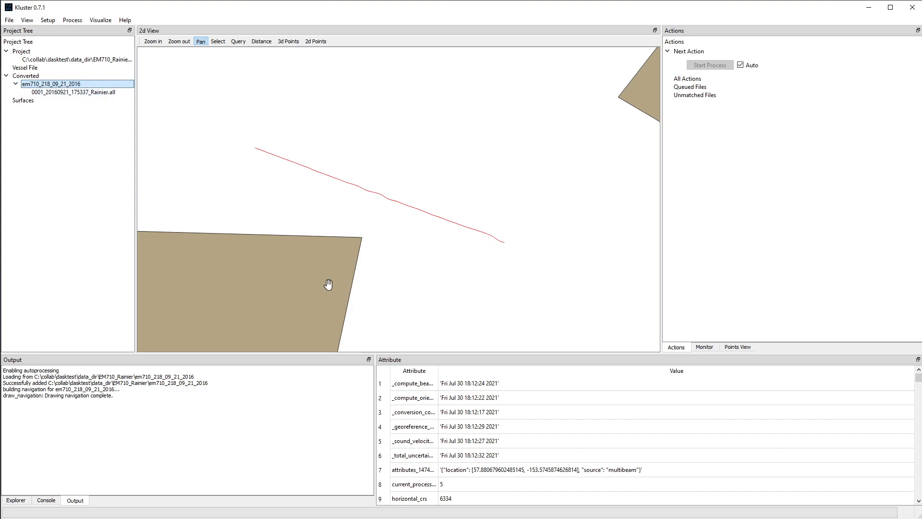
{"action": "left_click", "coordinate": [72, 20]}
{"action": "left_click", "coordinate": [89, 54]}
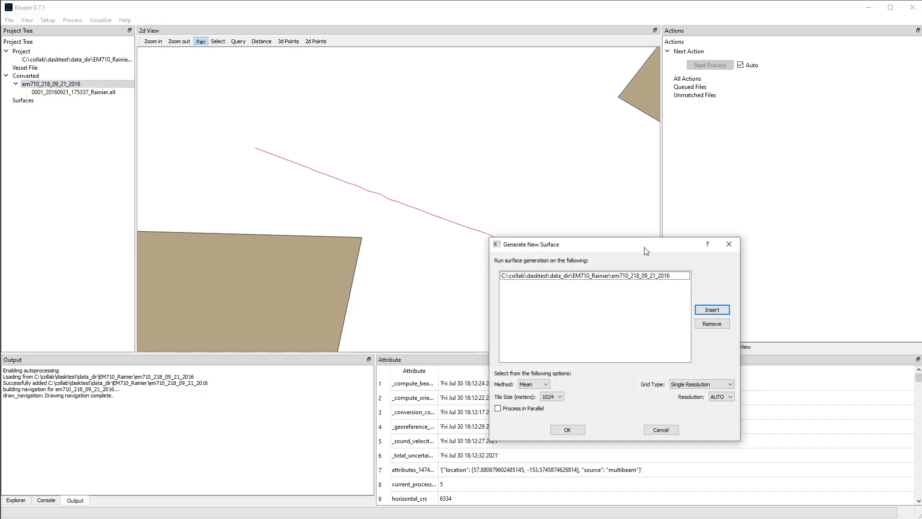
{"action": "left_click_drag", "start_coordinate": [647, 250], "coordinate": [462, 160]}
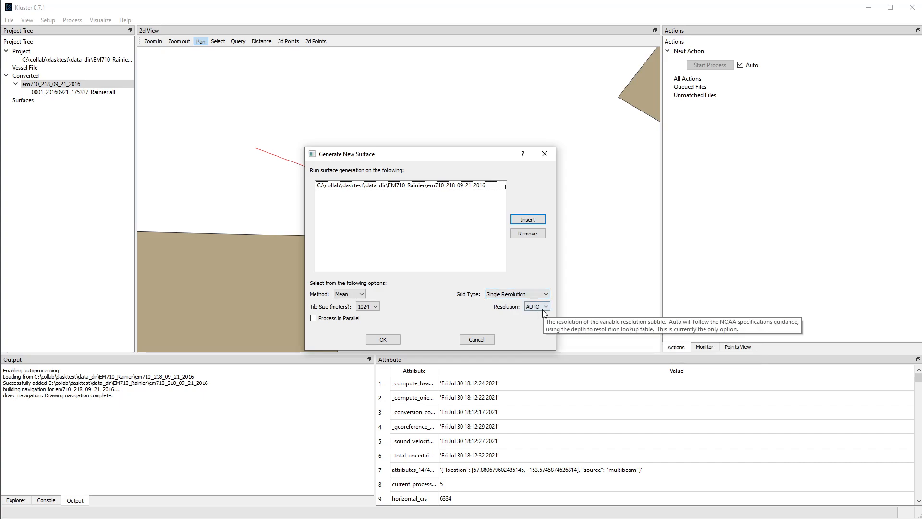
{"action": "left_click", "coordinate": [535, 307]}
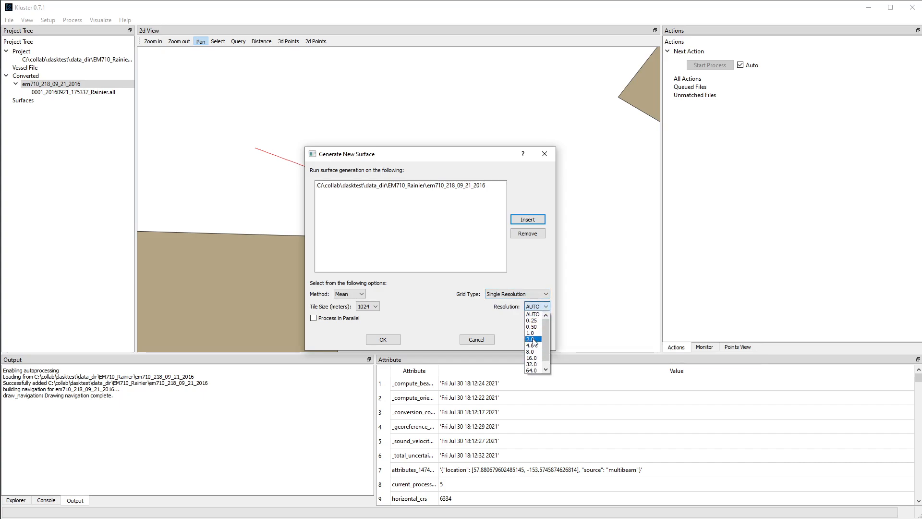
{"action": "left_click", "coordinate": [484, 317]}
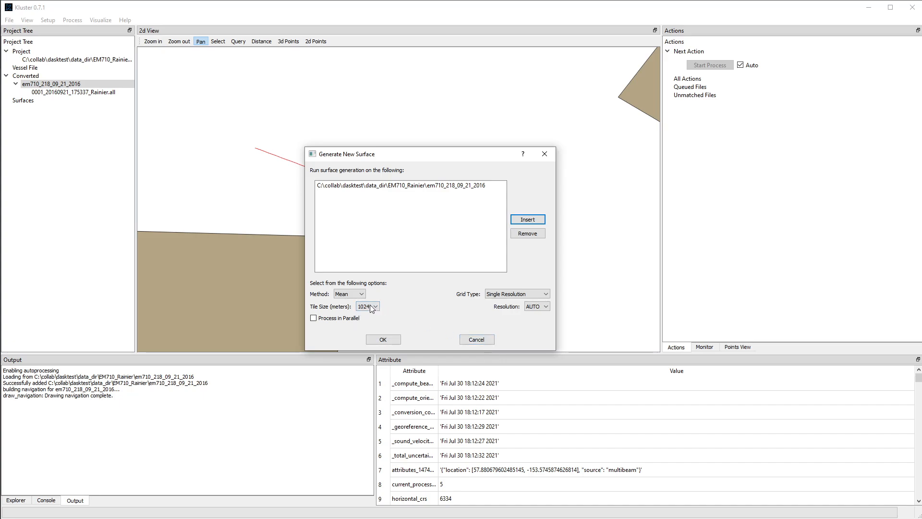
{"action": "left_click", "coordinate": [482, 342]}
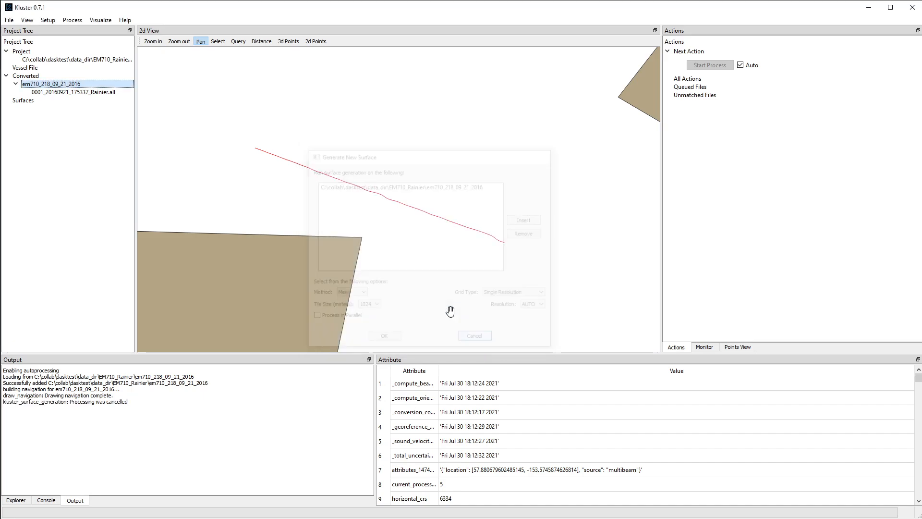
Step: Measure the east-west distance across the extent of the survey line on the map
{"action": "left_click", "coordinate": [262, 41]}
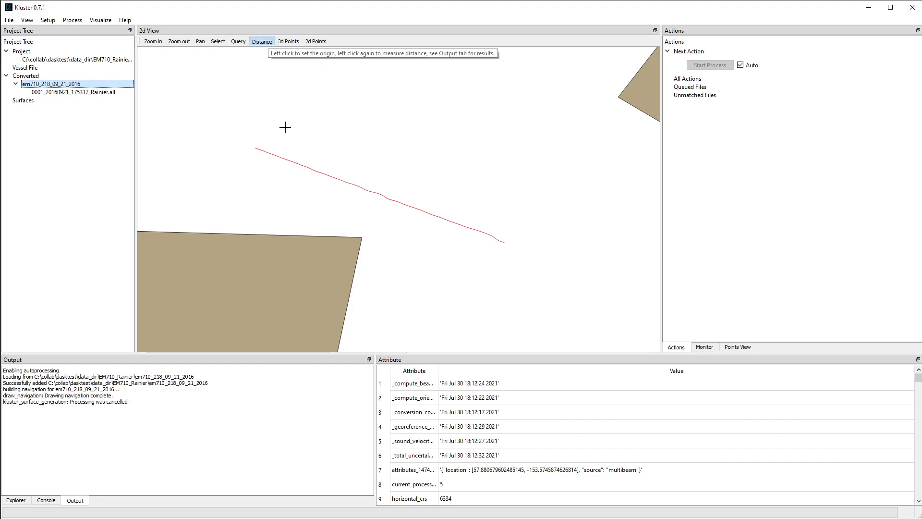
{"action": "left_click", "coordinate": [250, 173]}
{"action": "left_click", "coordinate": [514, 176]}
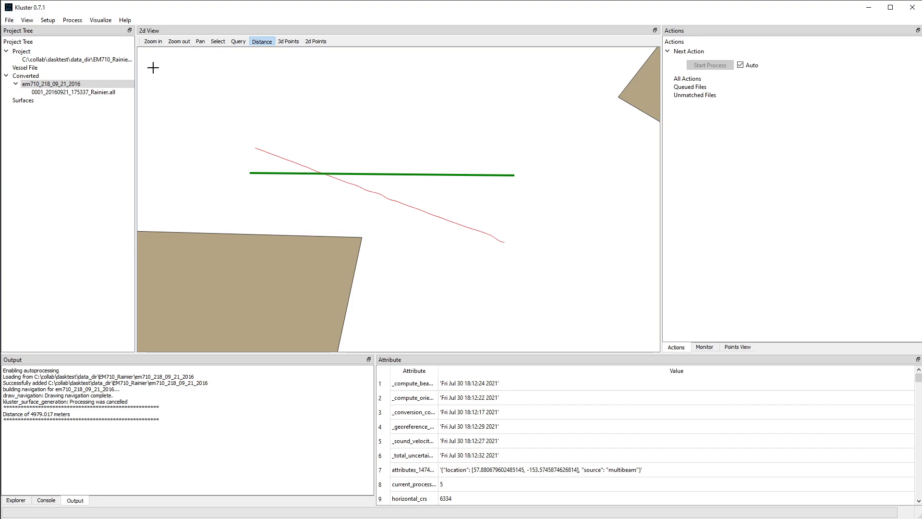
Step: Generate a single-resolution Mean surface from em710_218_09_21_2016 with 256 m tiles, AUTO resolution and parallel processing enabled
{"action": "left_click", "coordinate": [67, 84]}
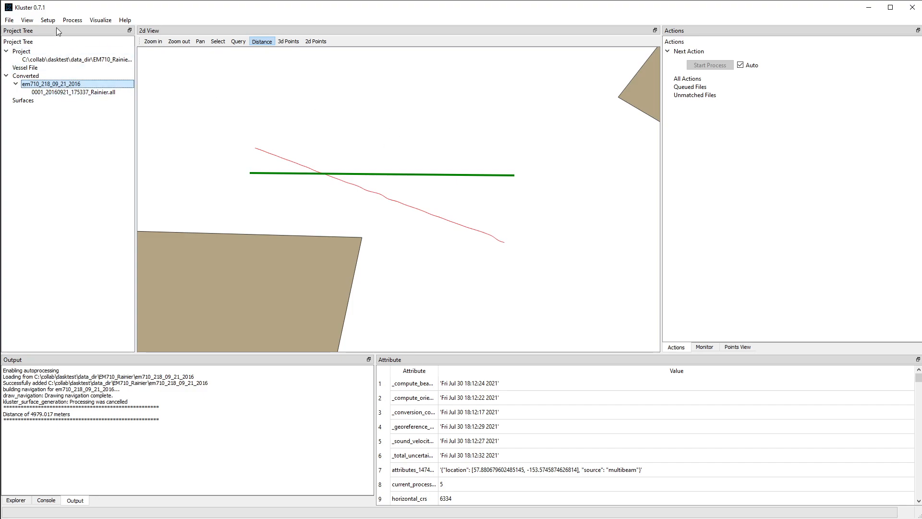
{"action": "left_click", "coordinate": [72, 20]}
{"action": "left_click", "coordinate": [92, 53]}
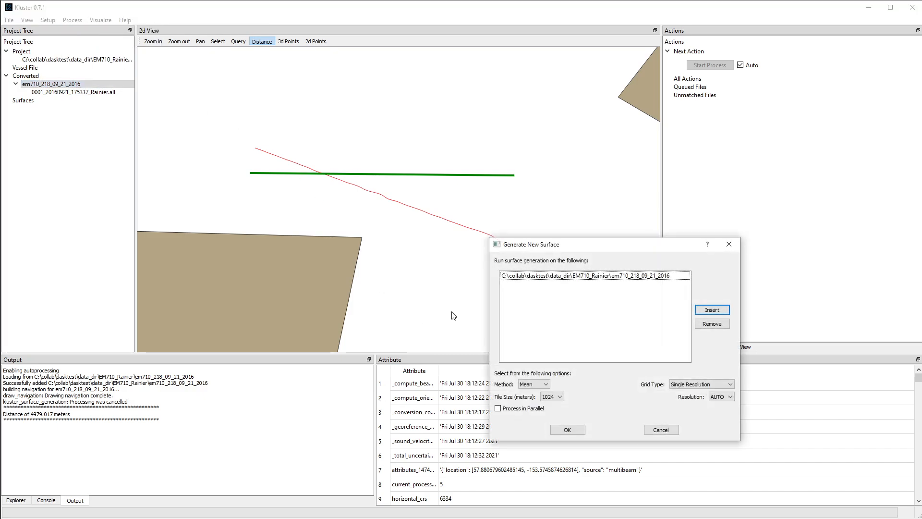
{"action": "left_click", "coordinate": [553, 396]}
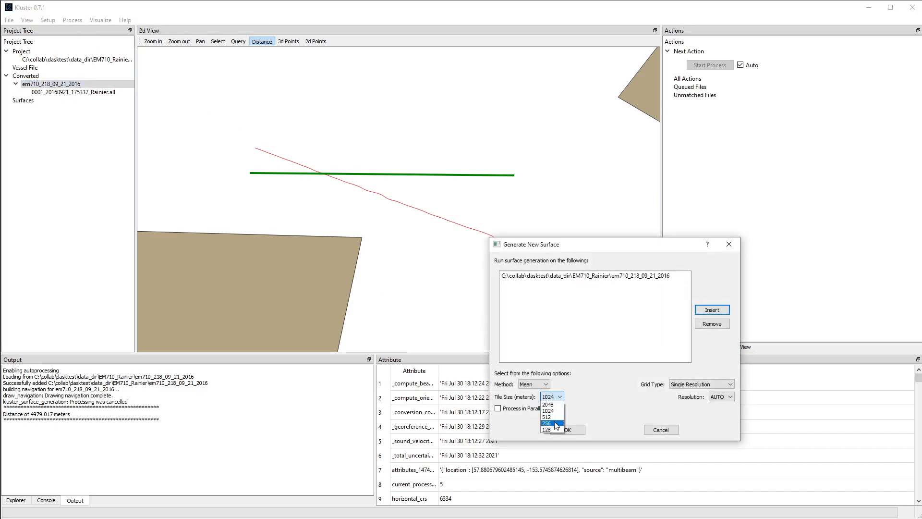
{"action": "left_click", "coordinate": [548, 423]}
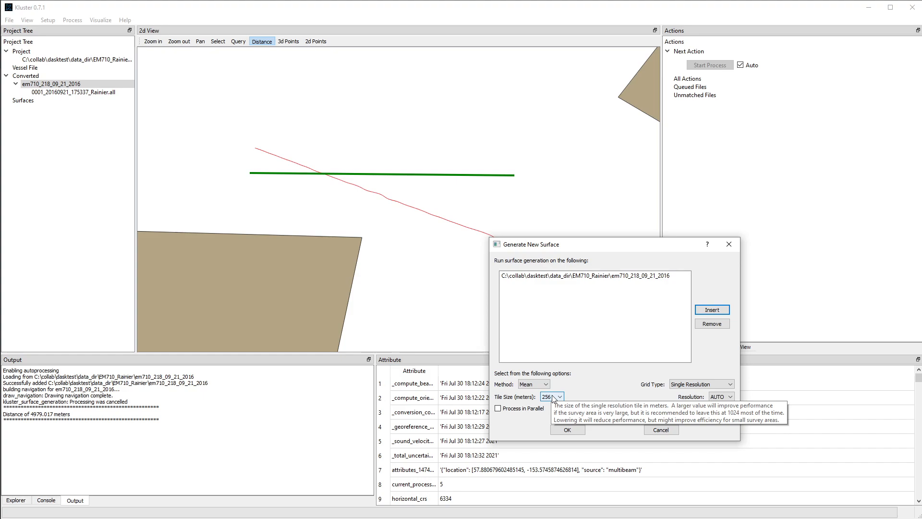
{"action": "left_click", "coordinate": [540, 408]}
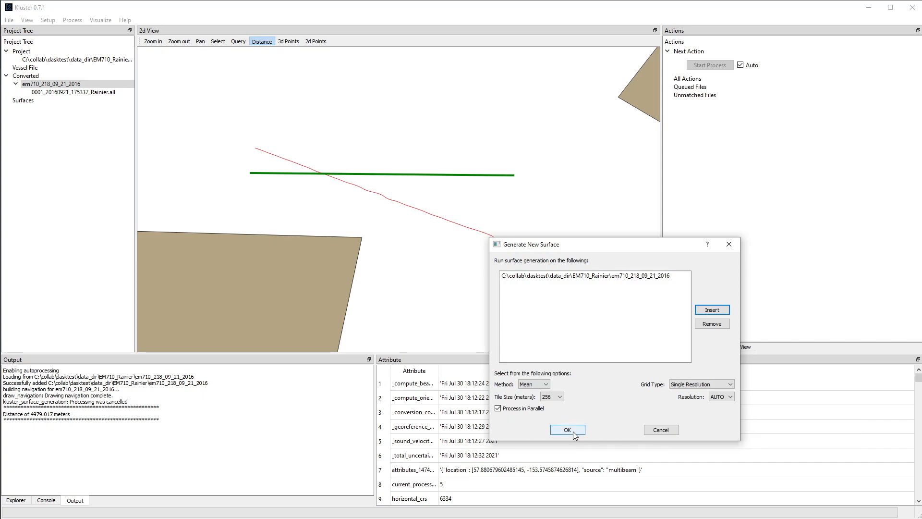
{"action": "left_click", "coordinate": [573, 432]}
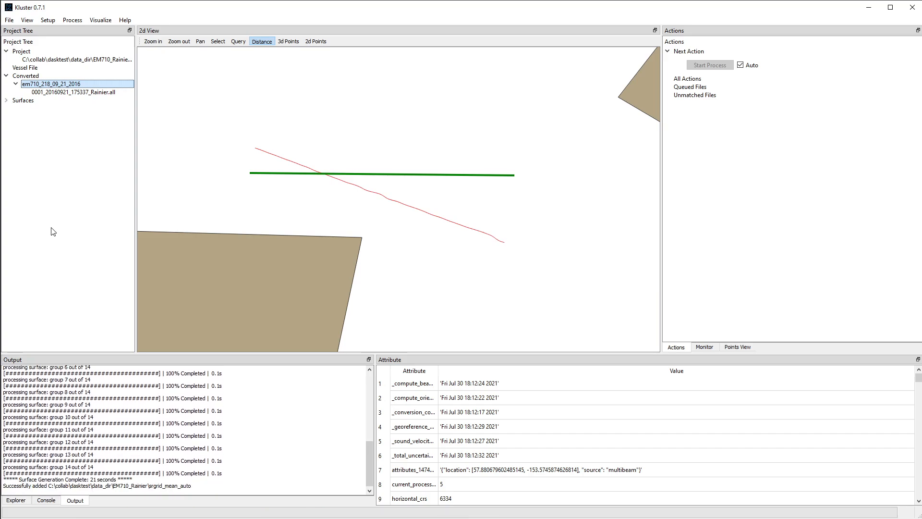
Step: Expand the srgrid_mean_auto surface to list its layers and check its folder within EM710_Rainier in File Explorer
{"action": "double_click", "coordinate": [23, 100]}
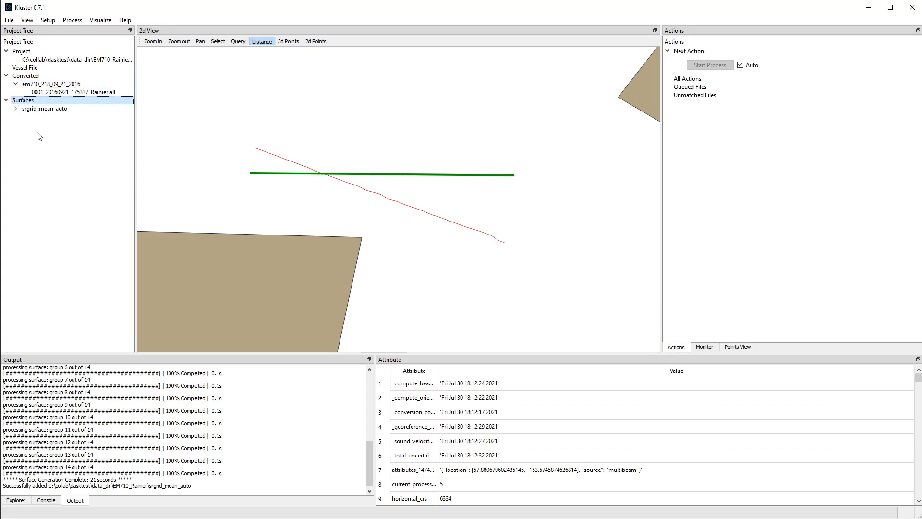
{"action": "double_click", "coordinate": [45, 109]}
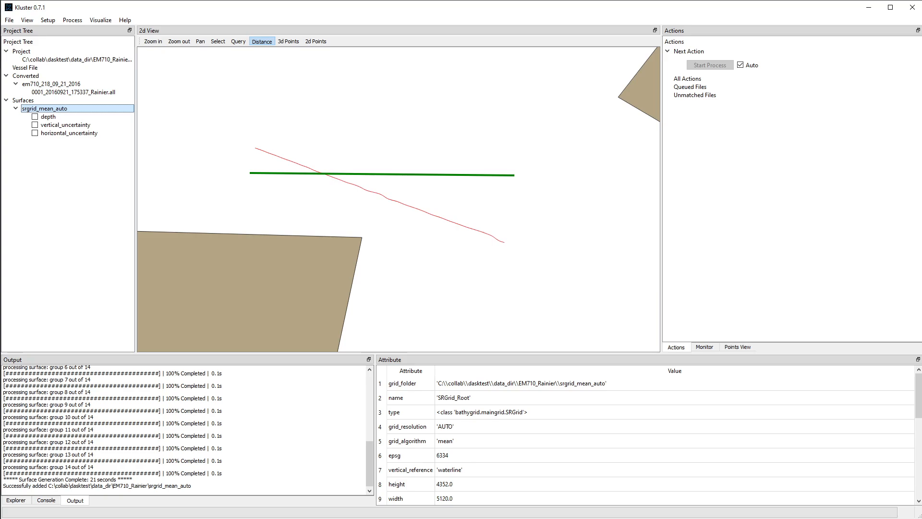
{"action": "left_click_drag", "start_coordinate": [921, 29], "coordinate": [877, 48]}
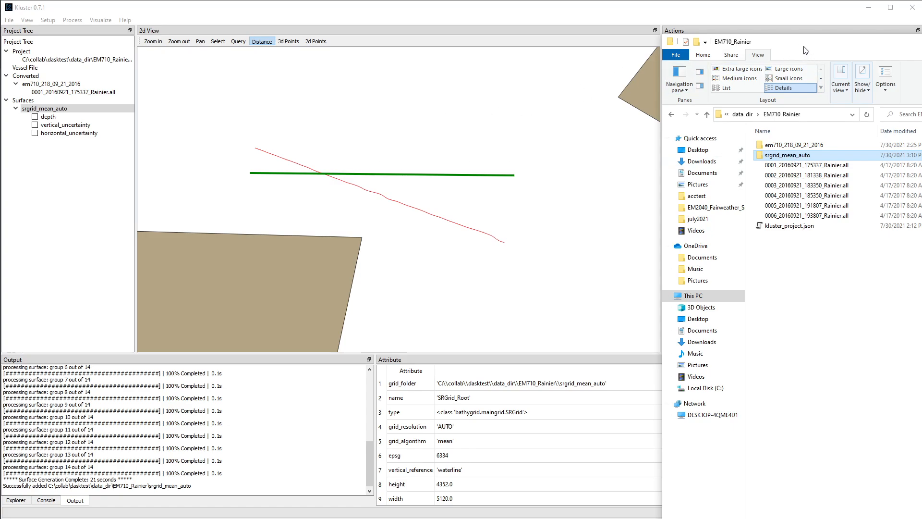
{"action": "left_click_drag", "start_coordinate": [805, 47], "coordinate": [921, 22]}
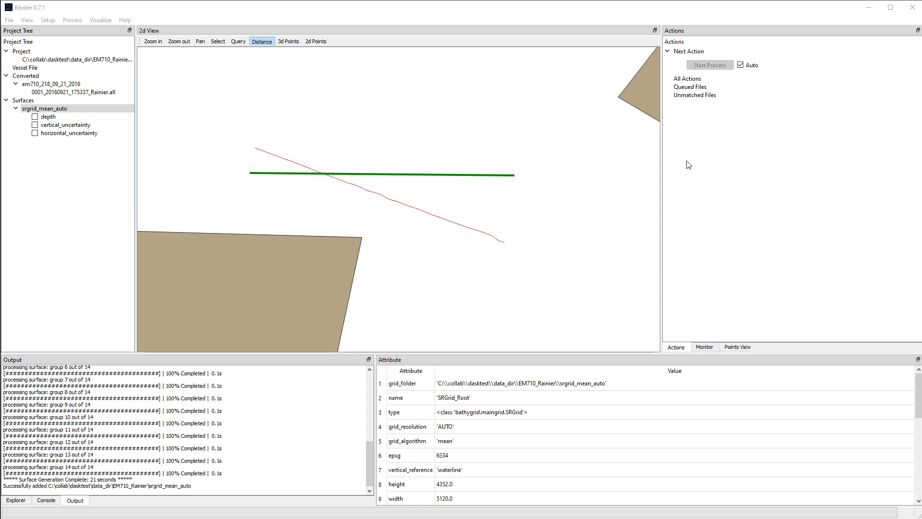
{"action": "left_click", "coordinate": [301, 9]}
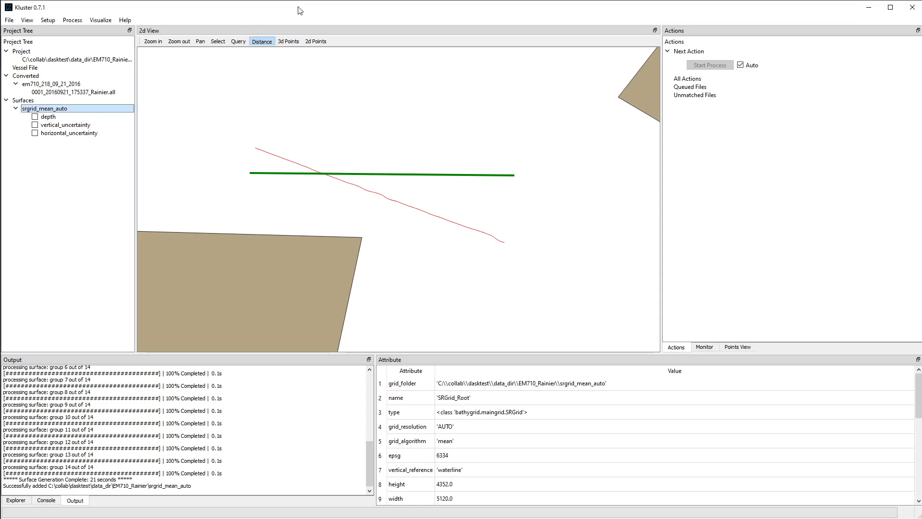
Step: Display the depth layer of the srgrid_mean_auto surface on the map, toggling it to compare with the survey line
{"action": "left_click", "coordinate": [35, 117]}
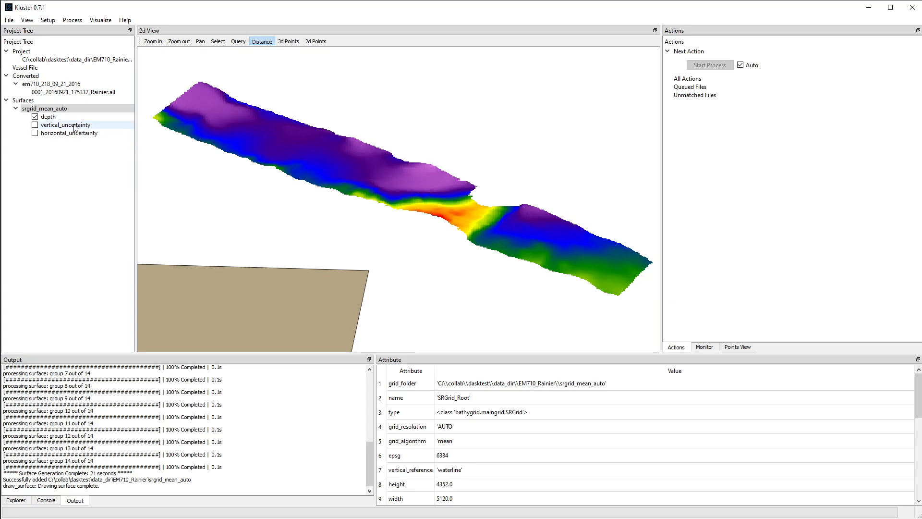
{"action": "left_click", "coordinate": [34, 116]}
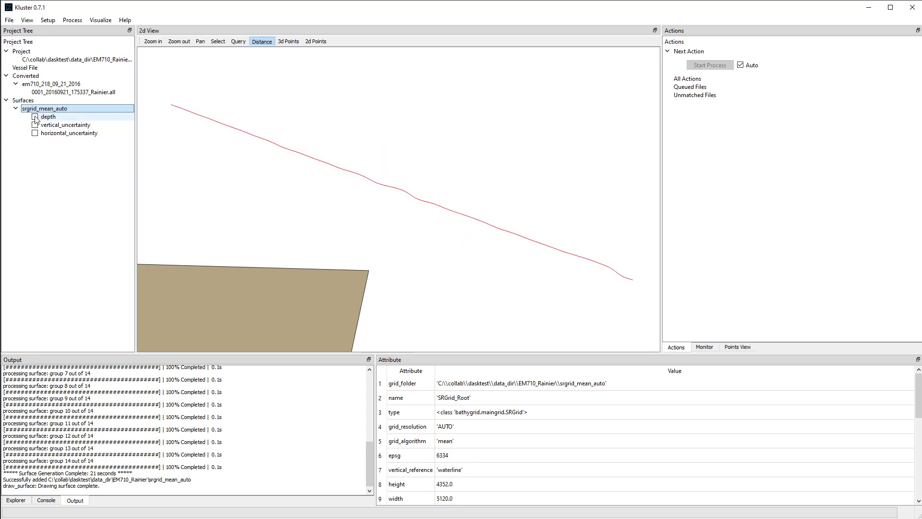
{"action": "left_click", "coordinate": [35, 117]}
Step: Query the depth at several grid cells around the surface's narrow middle section
{"action": "scroll", "coordinate": [477, 215], "scroll_direction": "up", "scroll_amount": 3}
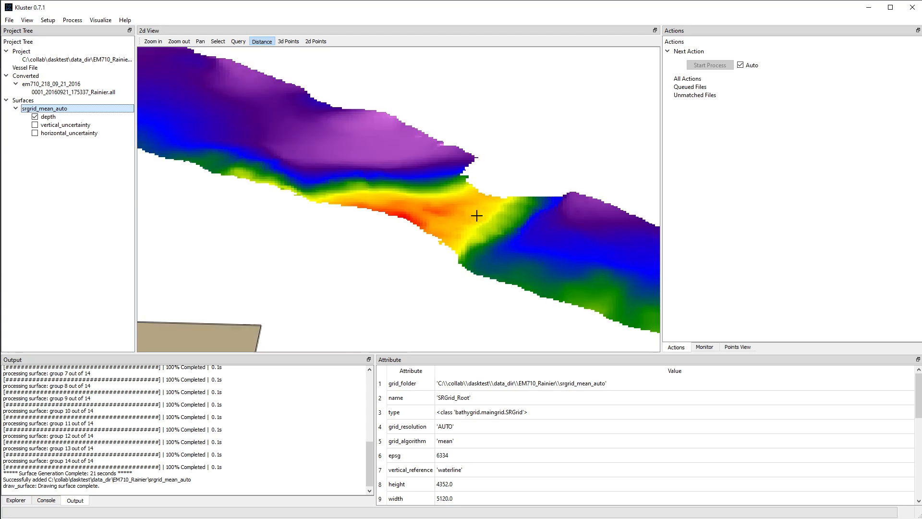
{"action": "scroll", "coordinate": [379, 186], "scroll_direction": "up", "scroll_amount": 2}
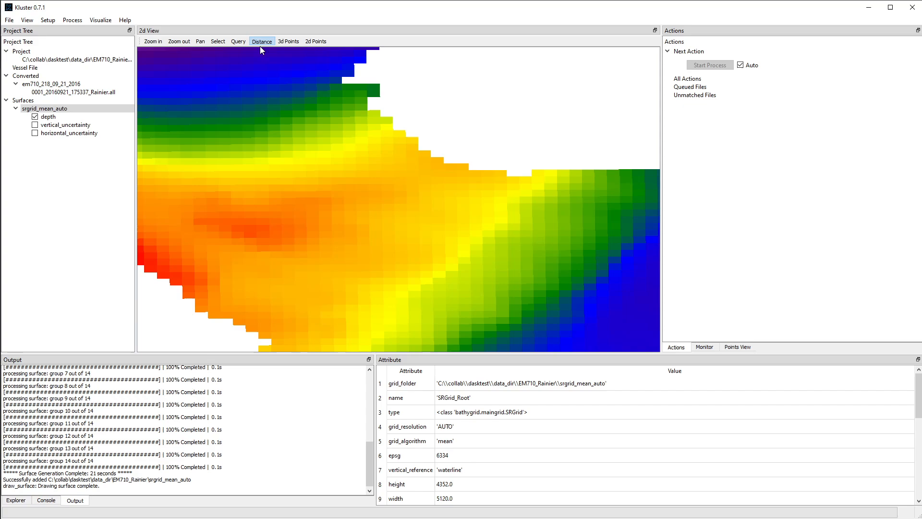
{"action": "left_click", "coordinate": [238, 42]}
{"action": "left_click", "coordinate": [289, 76]}
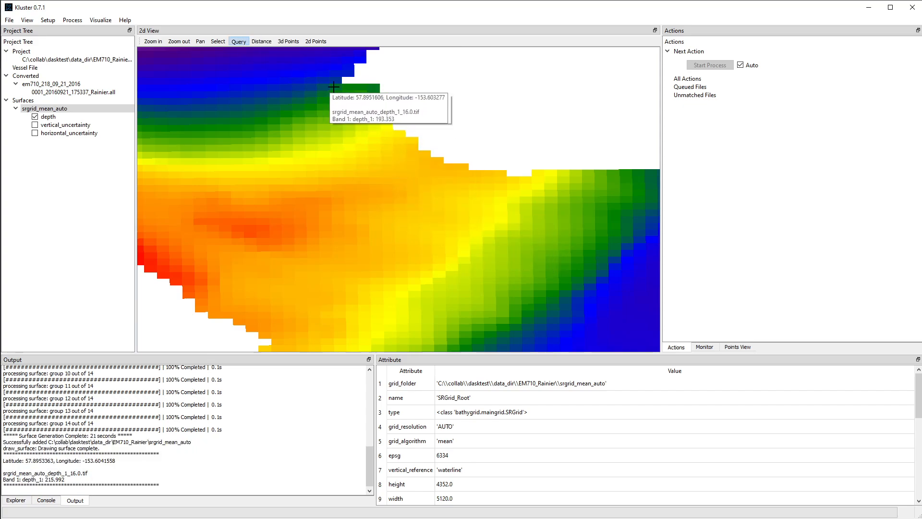
{"action": "left_click", "coordinate": [305, 64]}
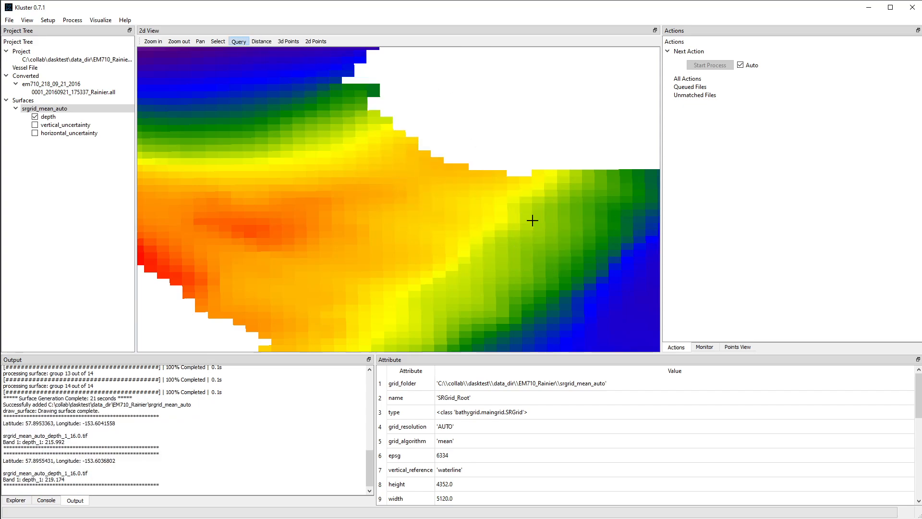
{"action": "left_click", "coordinate": [312, 85]}
{"action": "left_click", "coordinate": [310, 77]}
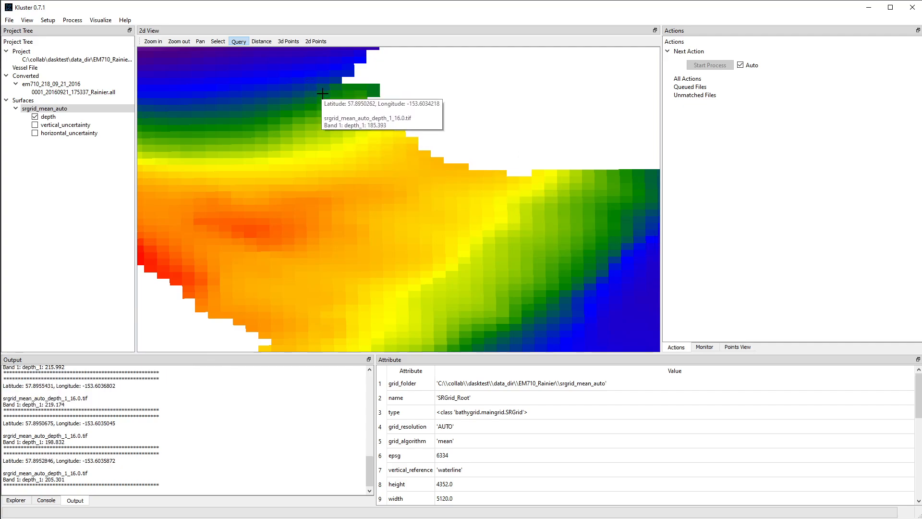
{"action": "left_click", "coordinate": [416, 162]}
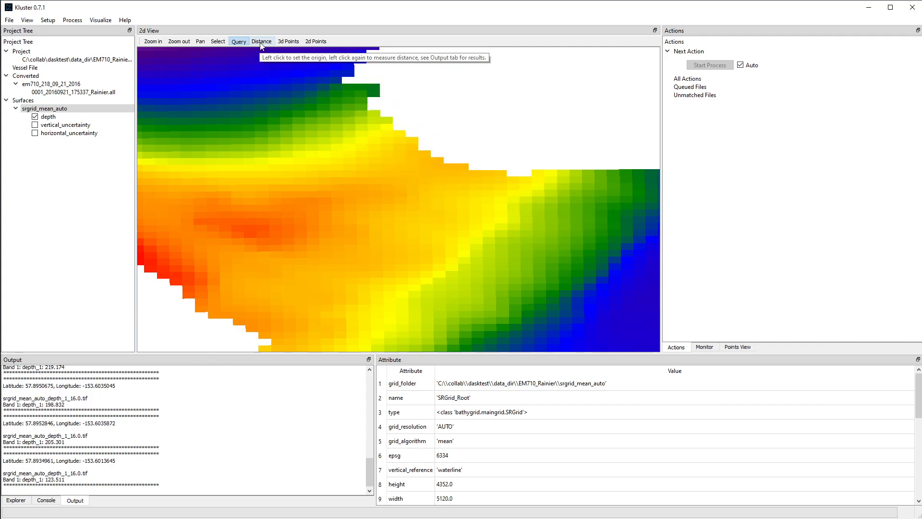
Step: Load the soundings within a rectangle over the surface's narrow section as 3D points, enlarge the points display and examine them from above
{"action": "left_click", "coordinate": [288, 42]}
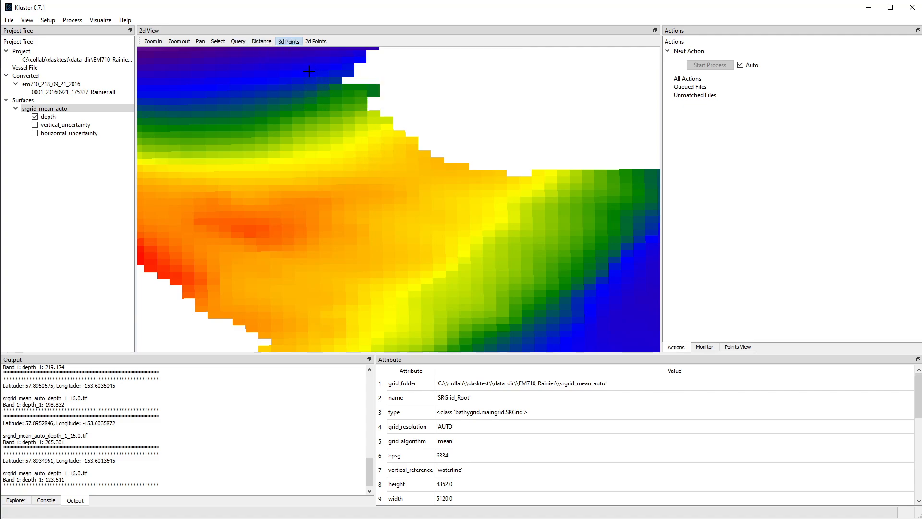
{"action": "left_click_drag", "start_coordinate": [309, 71], "coordinate": [541, 214]}
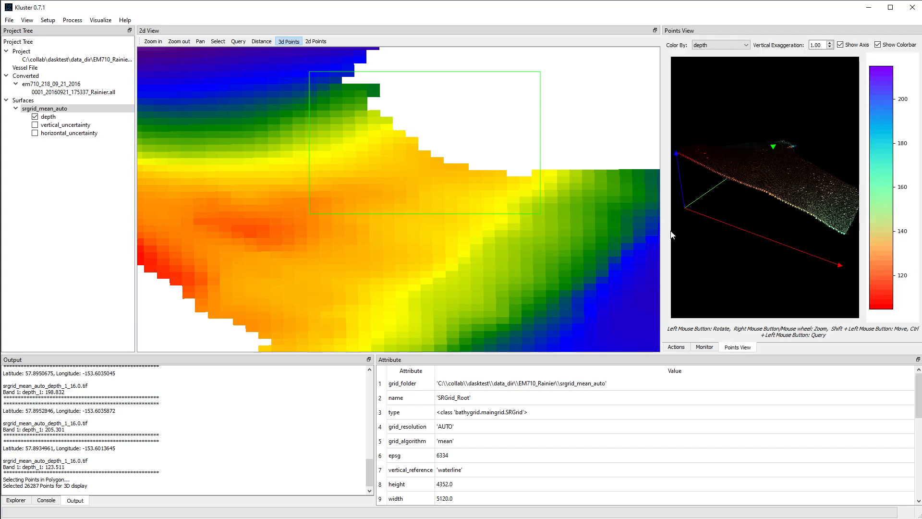
{"action": "left_click_drag", "start_coordinate": [664, 229], "coordinate": [429, 218]}
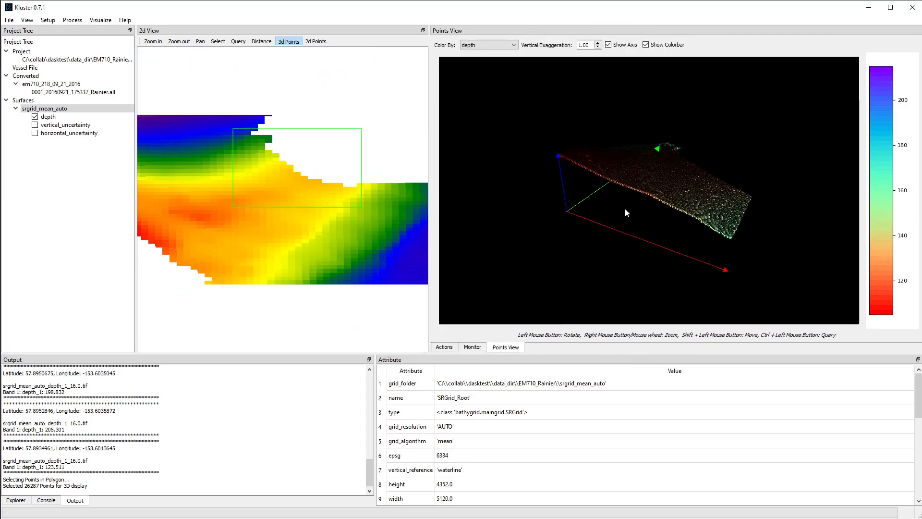
{"action": "left_click_drag", "start_coordinate": [678, 188], "coordinate": [701, 261]}
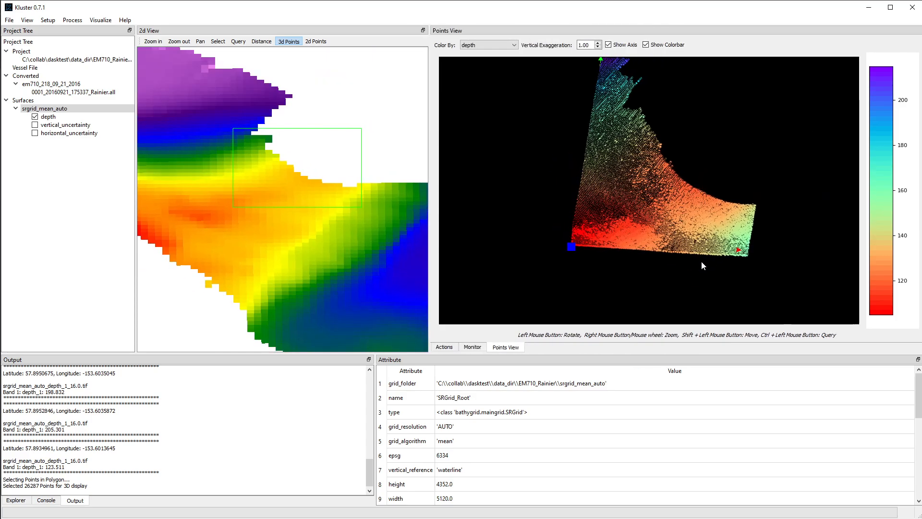
{"action": "scroll", "coordinate": [646, 191], "scroll_direction": "up", "scroll_amount": 5}
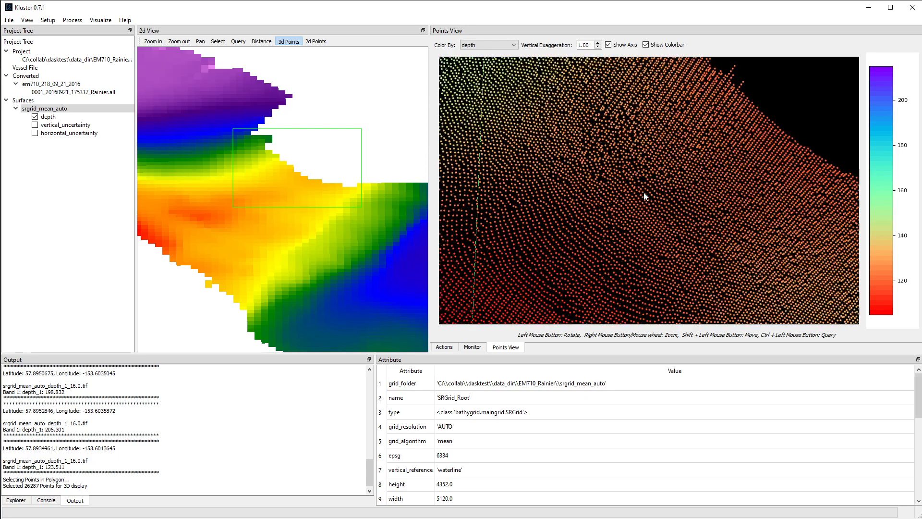
{"action": "scroll", "coordinate": [644, 192], "scroll_direction": "up", "scroll_amount": 2}
{"action": "scroll", "coordinate": [643, 192], "scroll_direction": "down", "scroll_amount": 10}
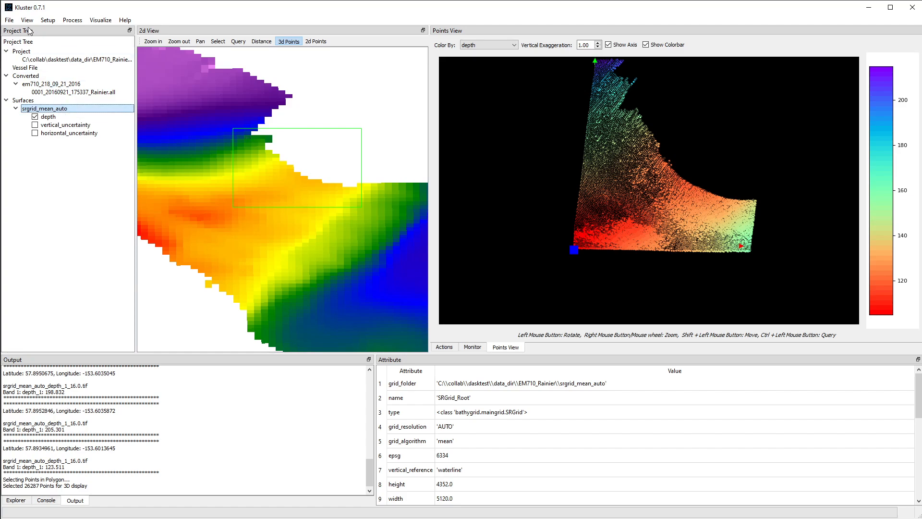
Step: Export the srgrid_mean_auto surface as a Geotiff with Z as Elevation (+ UP) to export.tif in its surface folder
{"action": "left_click", "coordinate": [9, 19]}
{"action": "left_click", "coordinate": [45, 129]}
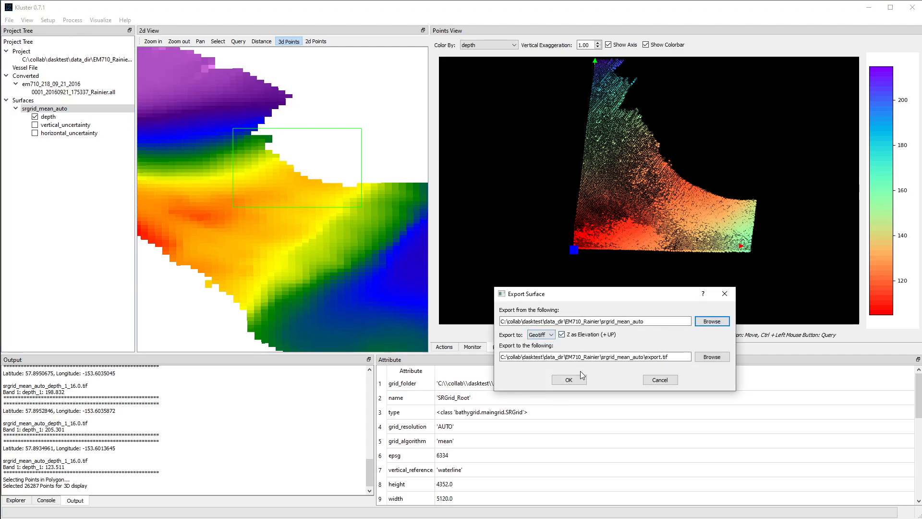
{"action": "left_click", "coordinate": [579, 383]}
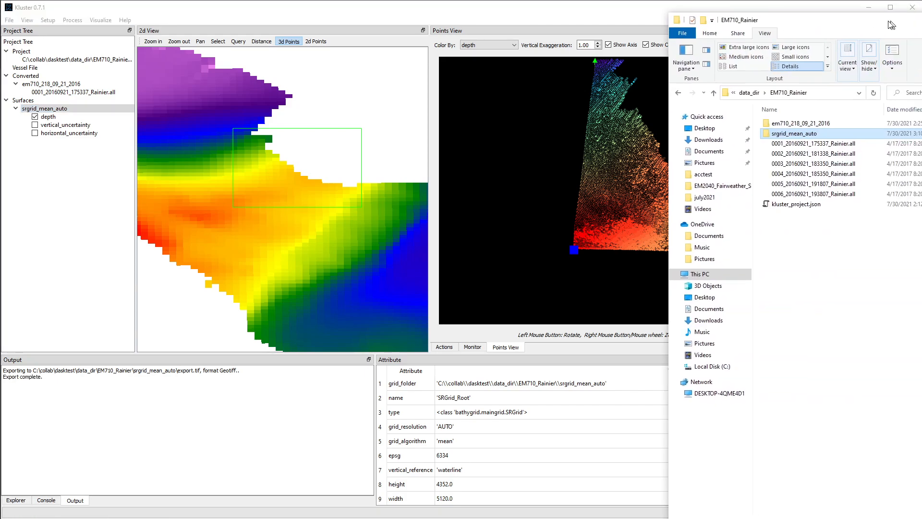
Step: Switch to File Explorer to check the exported GeoTIFF in the srgrid_mean_auto folder and browse the tile folders in SRGrid_Root
{"action": "double_click", "coordinate": [759, 138]}
{"action": "left_click", "coordinate": [800, 141]}
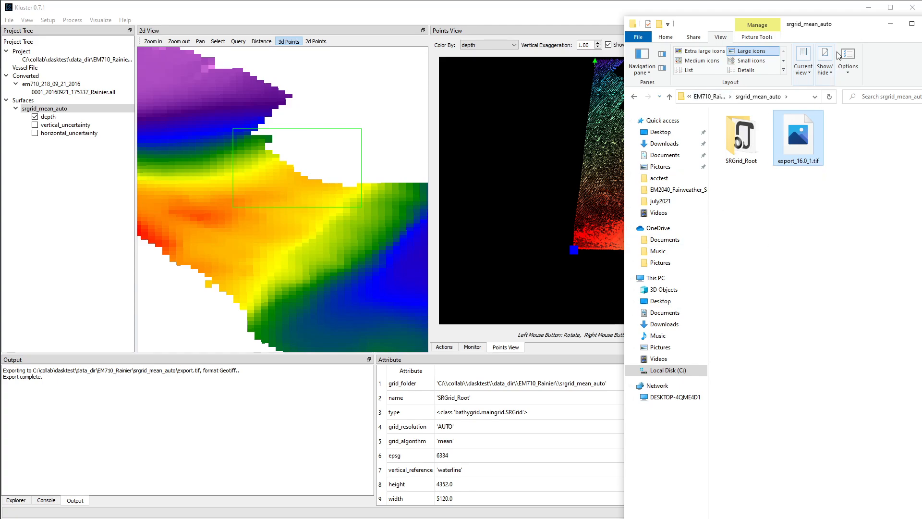
{"action": "left_click_drag", "start_coordinate": [828, 27], "coordinate": [885, 37]}
{"action": "double_click", "coordinate": [797, 152]}
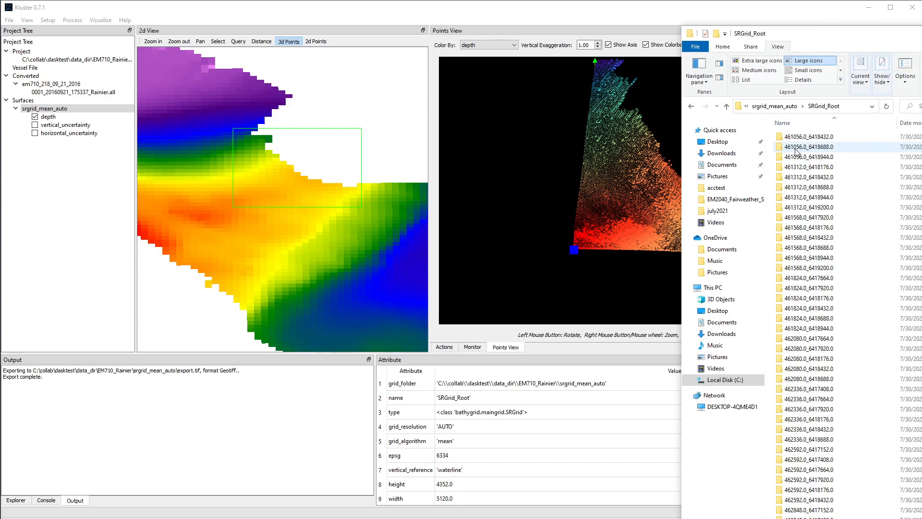
{"action": "left_click_drag", "start_coordinate": [885, 45], "coordinate": [770, 40]}
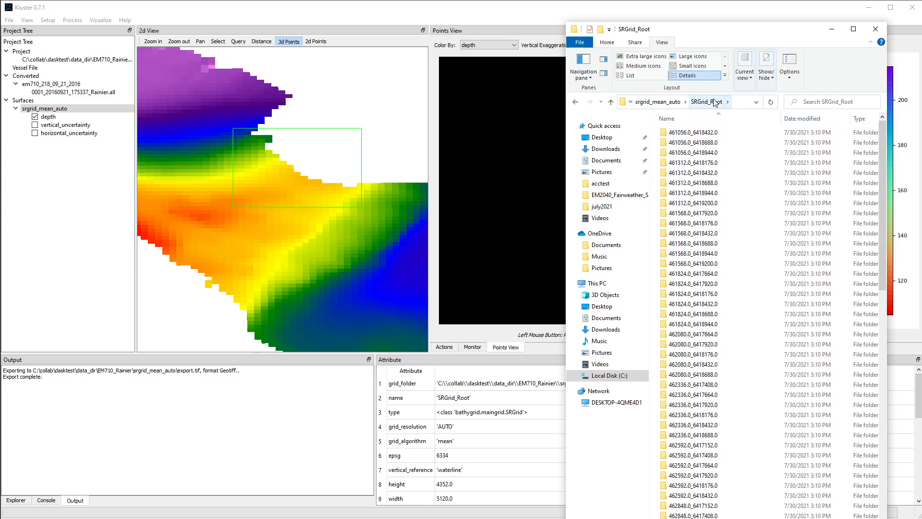
{"action": "left_click_drag", "start_coordinate": [882, 136], "coordinate": [891, 426]}
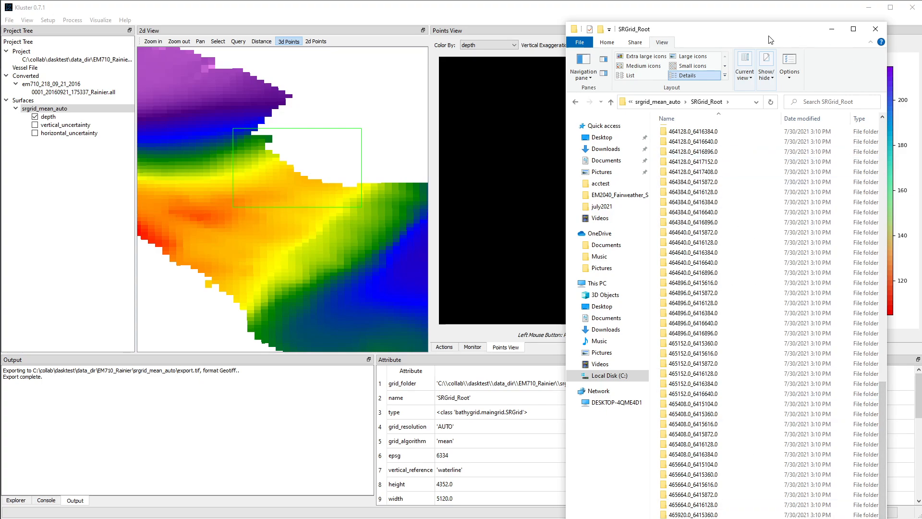
{"action": "left_click_drag", "start_coordinate": [769, 35], "coordinate": [921, 39]}
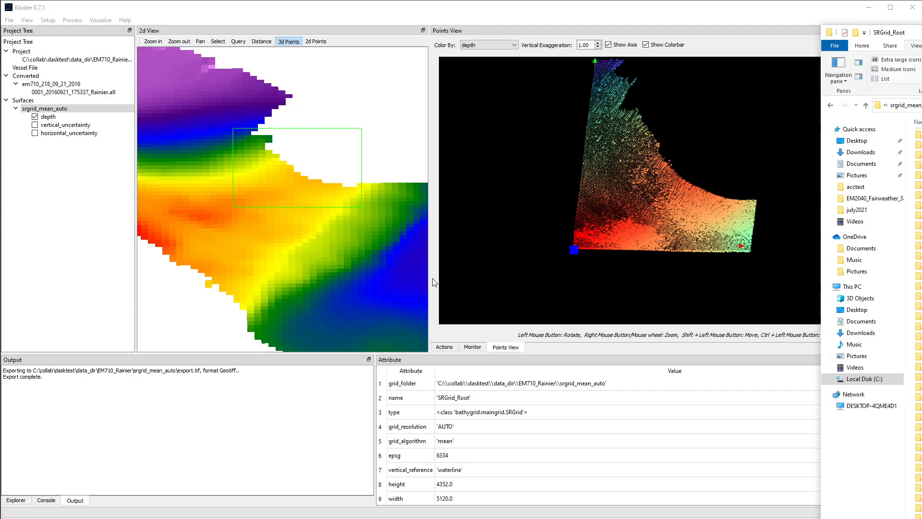
Step: Examine the tile count, resolutions and tile size among the attributes of the srgrid_mean_auto surface in Kluster
{"action": "left_click", "coordinate": [59, 111]}
{"action": "scroll", "coordinate": [471, 463], "scroll_direction": "down", "scroll_amount": 1}
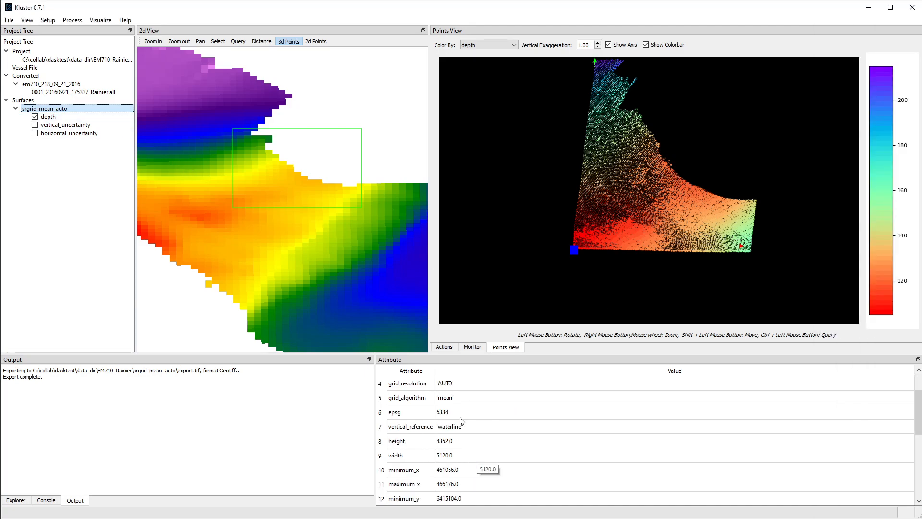
{"action": "scroll", "coordinate": [473, 446], "scroll_direction": "down", "scroll_amount": 2}
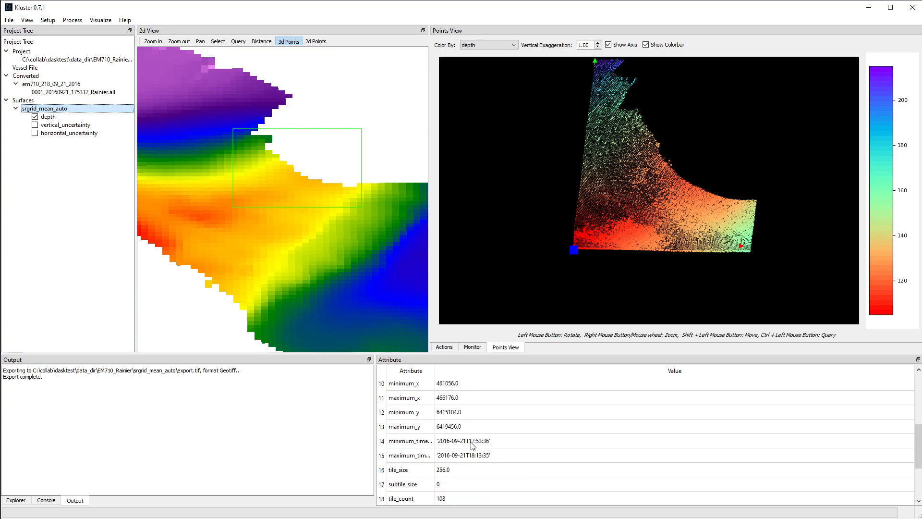
{"action": "scroll", "coordinate": [474, 446], "scroll_direction": "down", "scroll_amount": 2}
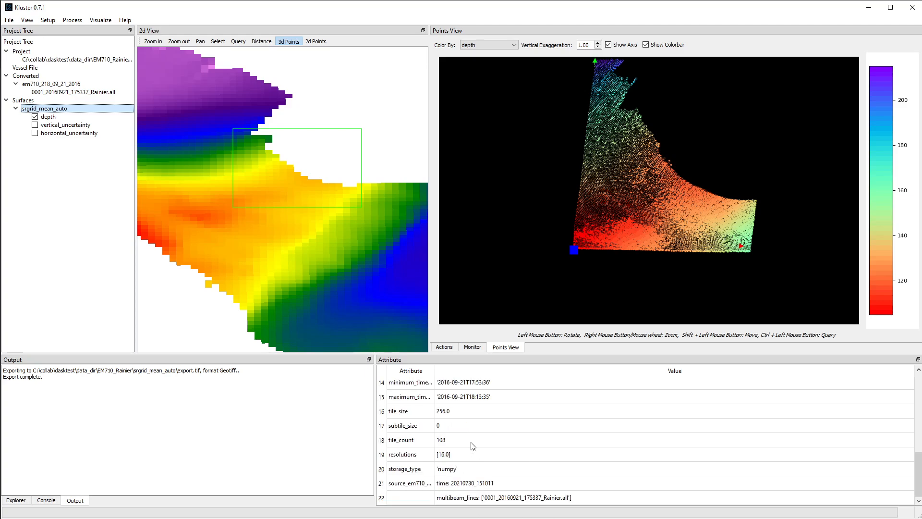
{"action": "left_click", "coordinate": [449, 438]}
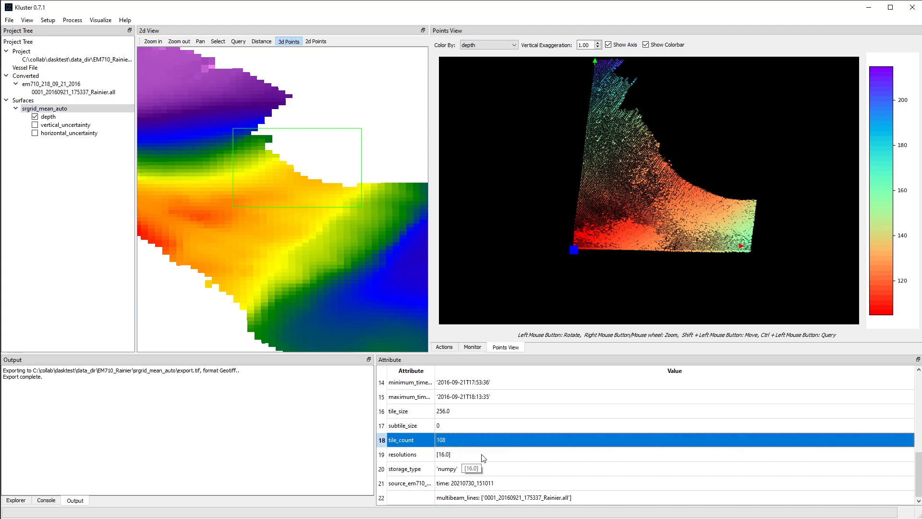
{"action": "left_click", "coordinate": [464, 455]}
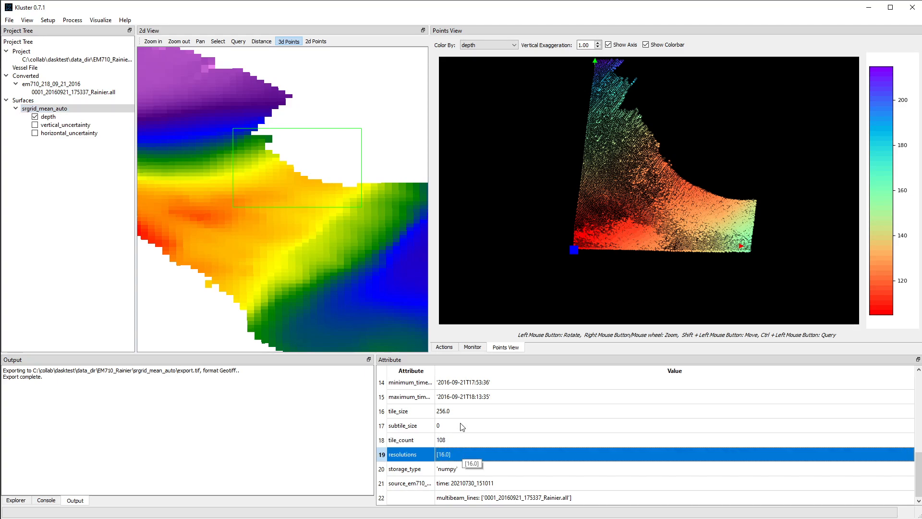
{"action": "left_click", "coordinate": [433, 412]}
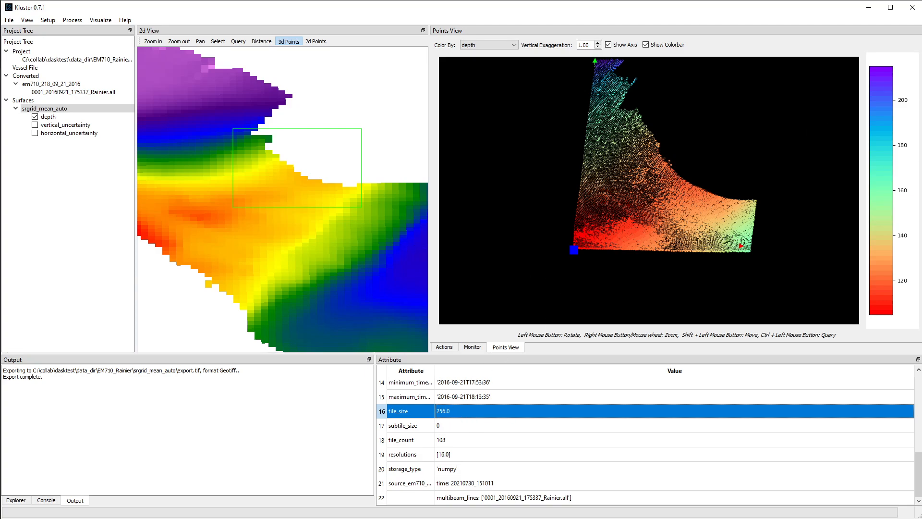
{"action": "mouse_move", "coordinate": [921, 19]}
{"action": "left_mouse_down"}
{"action": "mouse_move", "coordinate": [919, 31]}
{"action": "mouse_move", "coordinate": [903, 29]}
{"action": "mouse_move", "coordinate": [921, 9]}
{"action": "left_mouse_up"}
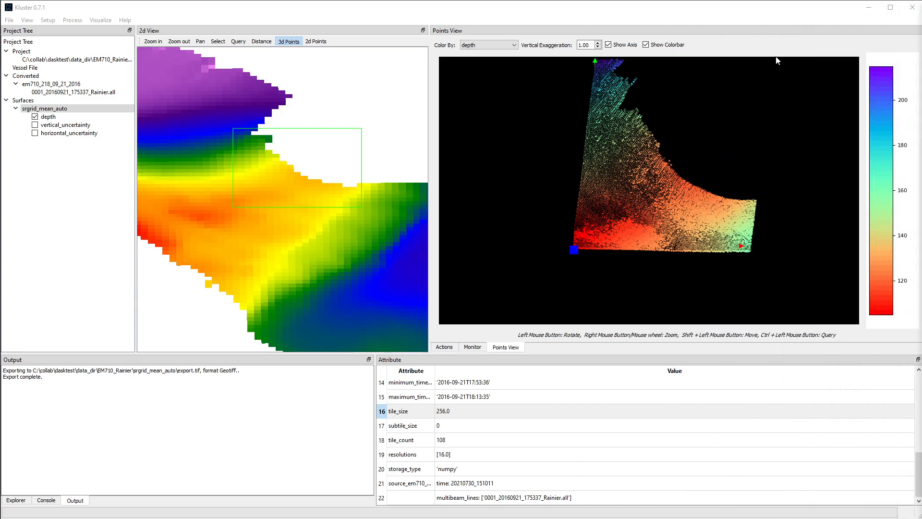
Step: Widen the 2D map view around the survey area and hide the depth layer of srgrid_mean_auto
{"action": "left_click", "coordinate": [110, 85]}
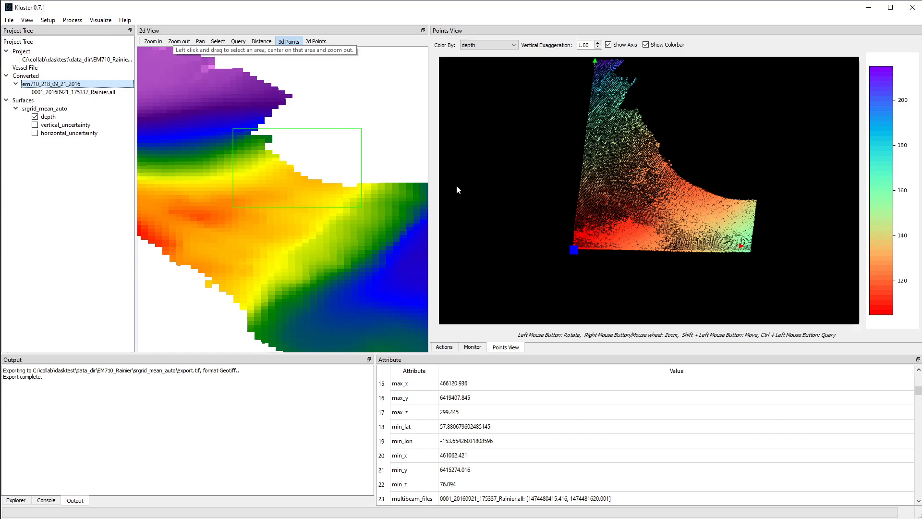
{"action": "left_click_drag", "start_coordinate": [429, 178], "coordinate": [621, 185]}
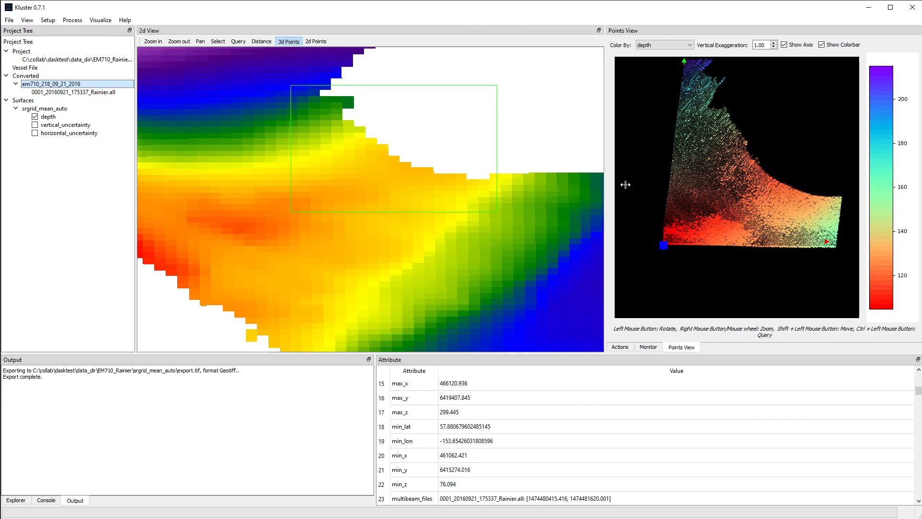
{"action": "scroll", "coordinate": [399, 210], "scroll_direction": "down", "scroll_amount": 5}
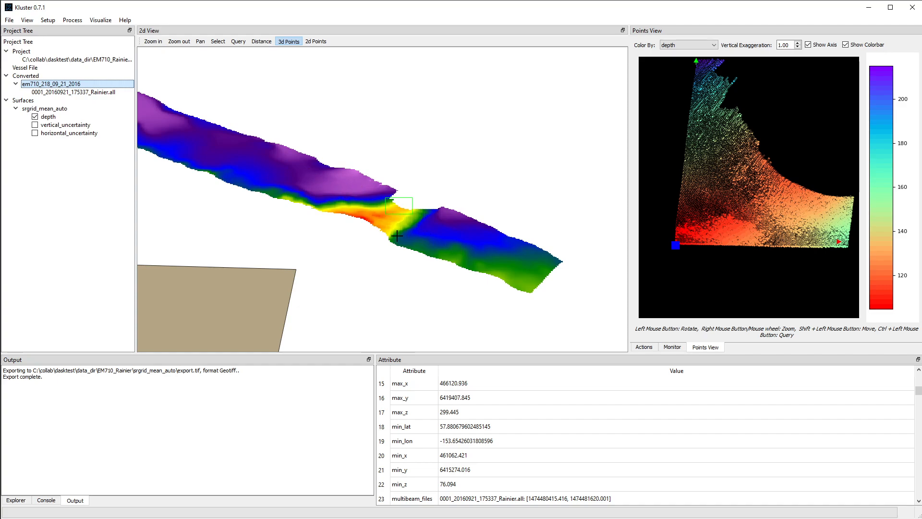
{"action": "left_click", "coordinate": [101, 20]}
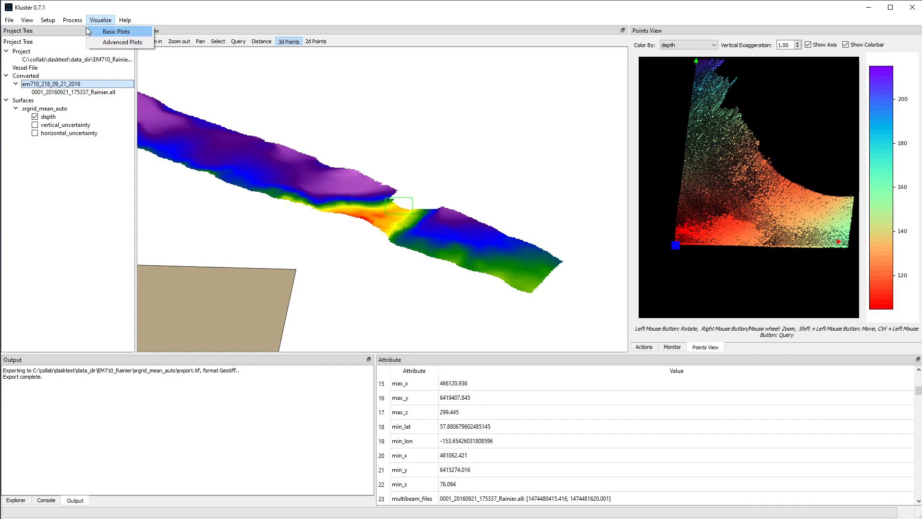
{"action": "mouse_move", "coordinate": [73, 21]}
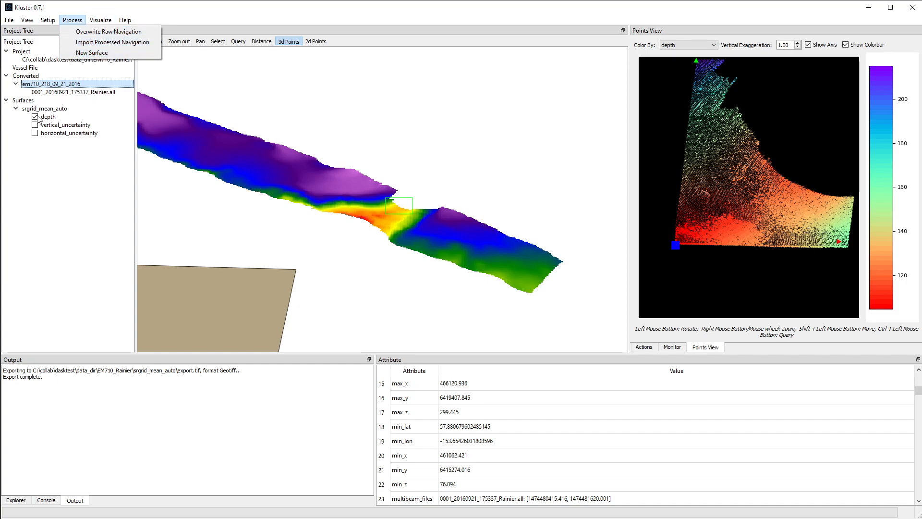
{"action": "left_click", "coordinate": [36, 117]}
Step: Generate a Variable Resolution Tile surface from em710_218_09_21_2016 in parallel, using the Mean method, 1024 m tiles, 128 m subtiles and AUTO resolution
{"action": "left_click", "coordinate": [73, 20]}
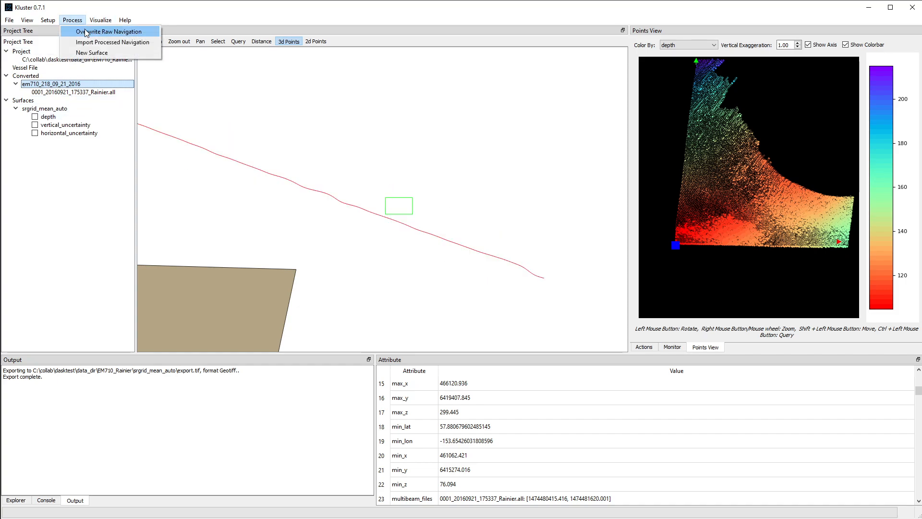
{"action": "left_click", "coordinate": [86, 53]}
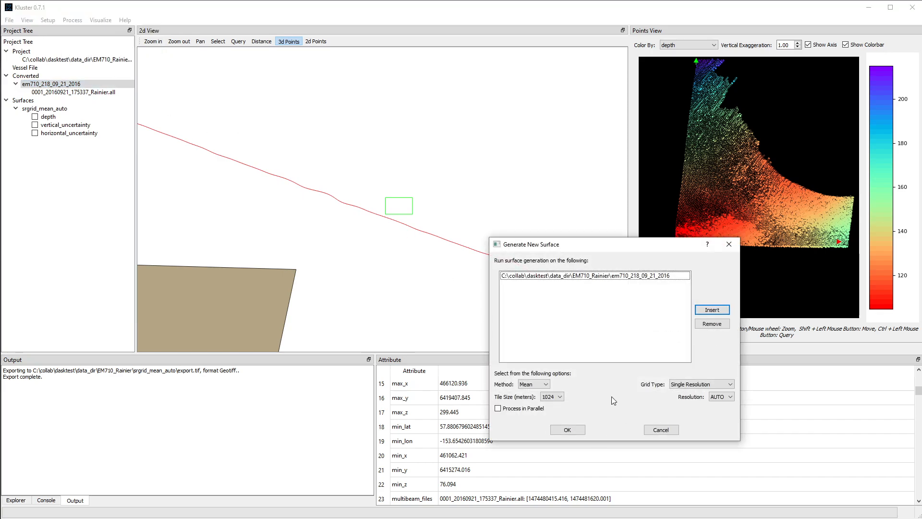
{"action": "left_click", "coordinate": [692, 383]}
{"action": "left_click", "coordinate": [697, 398]}
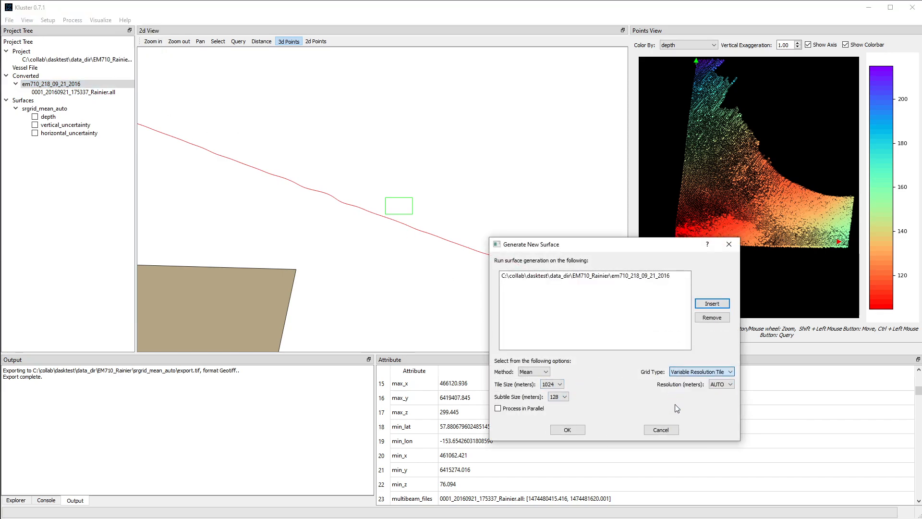
{"action": "left_click", "coordinate": [498, 408]}
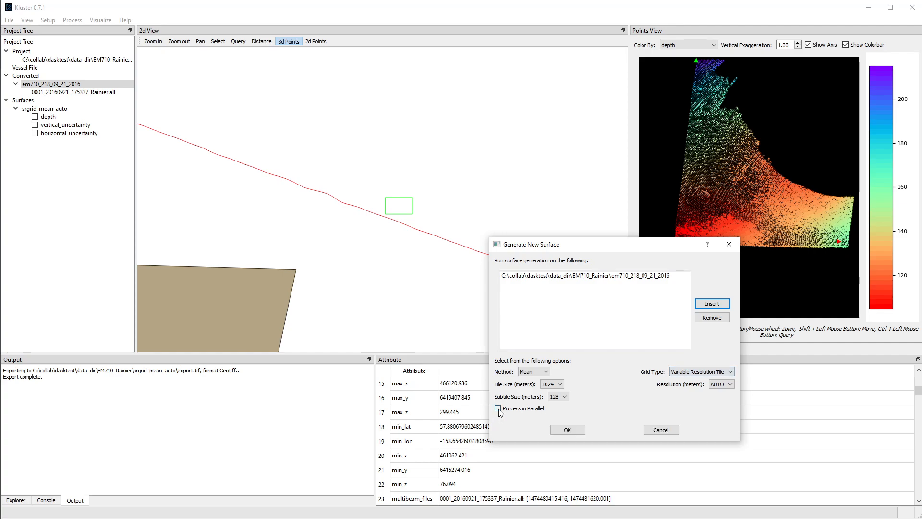
{"action": "left_click", "coordinate": [567, 431]}
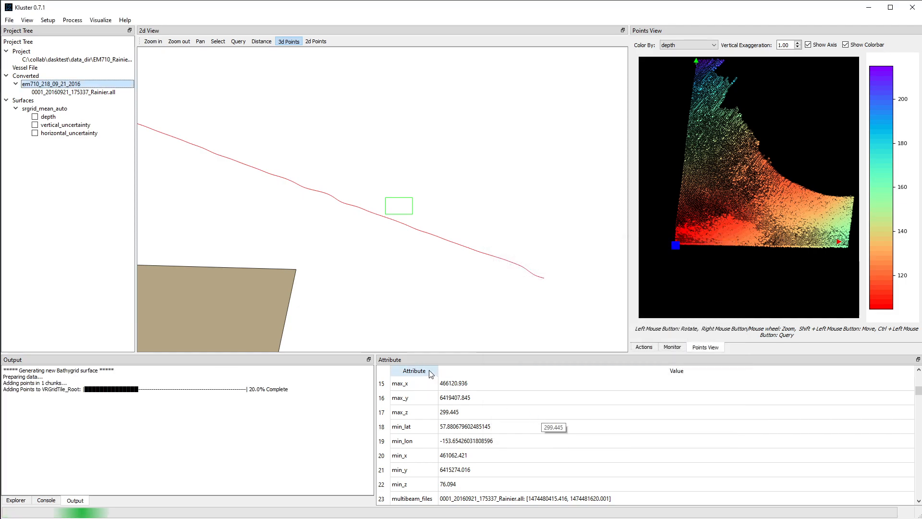
Step: Display the depth layer of the vrtilegrid_mean surface on the map and examine the grid cells around its narrow middle section
{"action": "left_click_drag", "start_coordinate": [321, 229], "coordinate": [388, 226]}
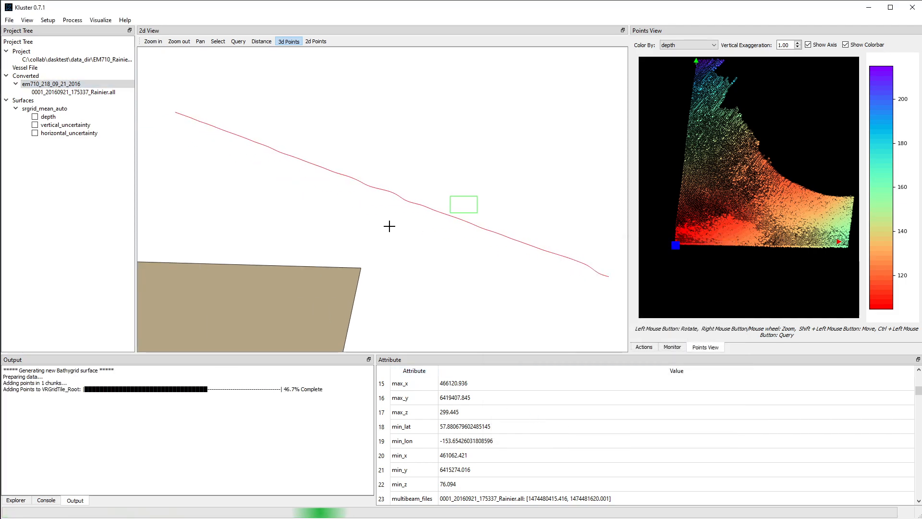
{"action": "scroll", "coordinate": [388, 225], "scroll_direction": "down", "scroll_amount": 1}
{"action": "left_click_drag", "start_coordinate": [300, 102], "coordinate": [304, 111]}
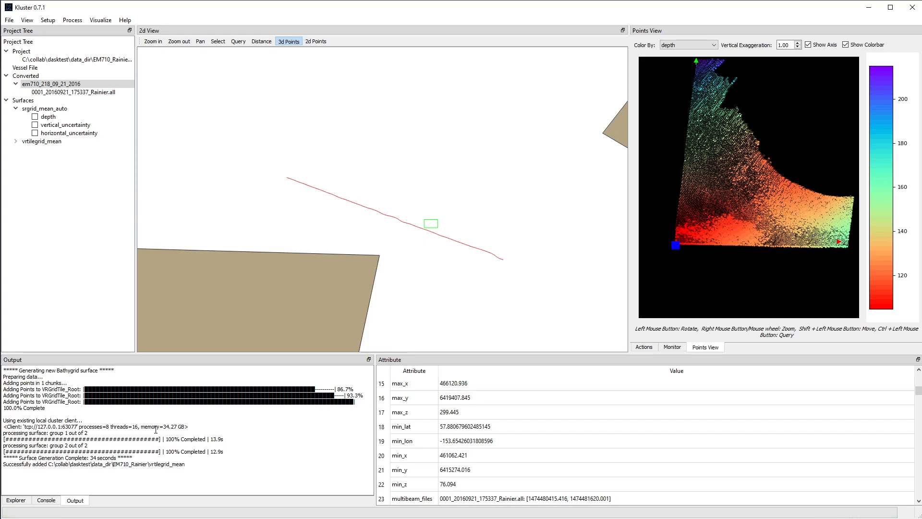
{"action": "double_click", "coordinate": [43, 141]}
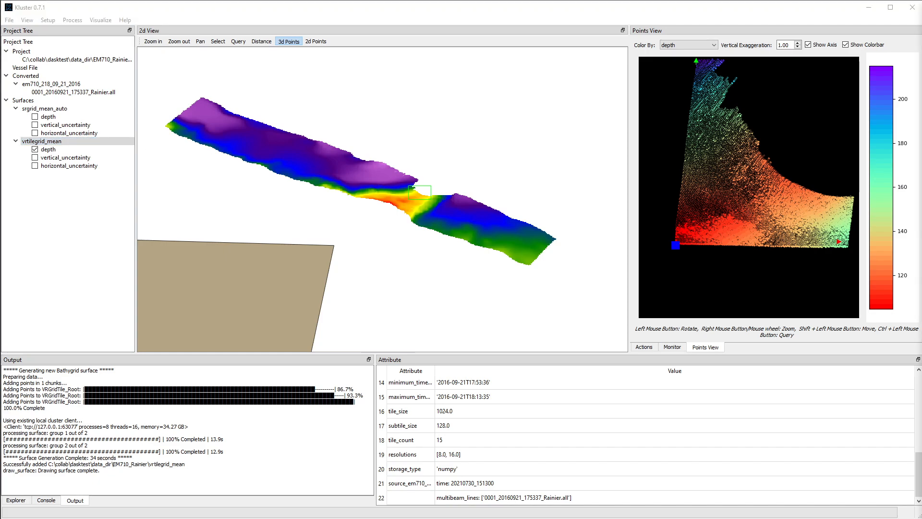
{"action": "mouse_move", "coordinate": [921, 39]}
{"action": "left_mouse_down"}
{"action": "mouse_move", "coordinate": [866, 39]}
{"action": "mouse_move", "coordinate": [921, 39]}
{"action": "mouse_move", "coordinate": [921, 21]}
{"action": "left_mouse_up"}
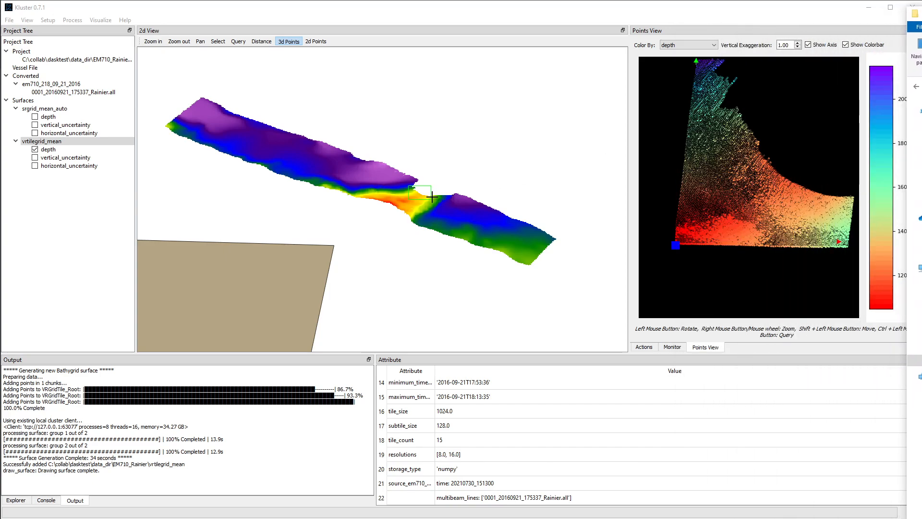
{"action": "scroll", "coordinate": [432, 197], "scroll_direction": "up", "scroll_amount": 6}
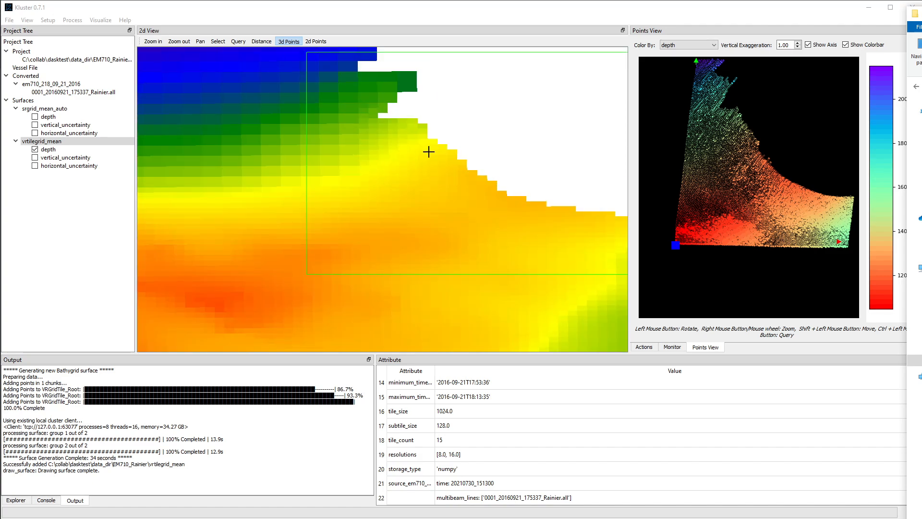
{"action": "scroll", "coordinate": [429, 152], "scroll_direction": "up", "scroll_amount": 3}
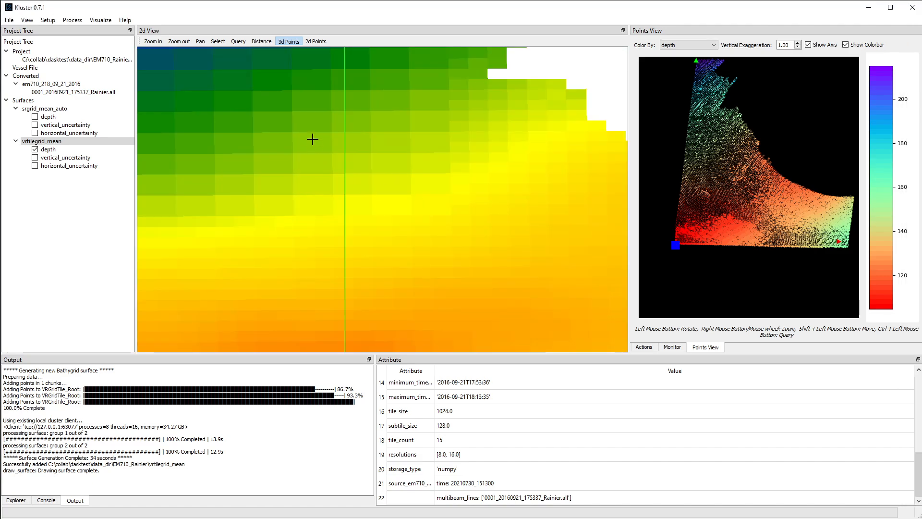
Step: Query the depths of both surfaces at several grid cells around the narrow middle section
{"action": "left_click", "coordinate": [238, 41]}
{"action": "left_click", "coordinate": [355, 185]}
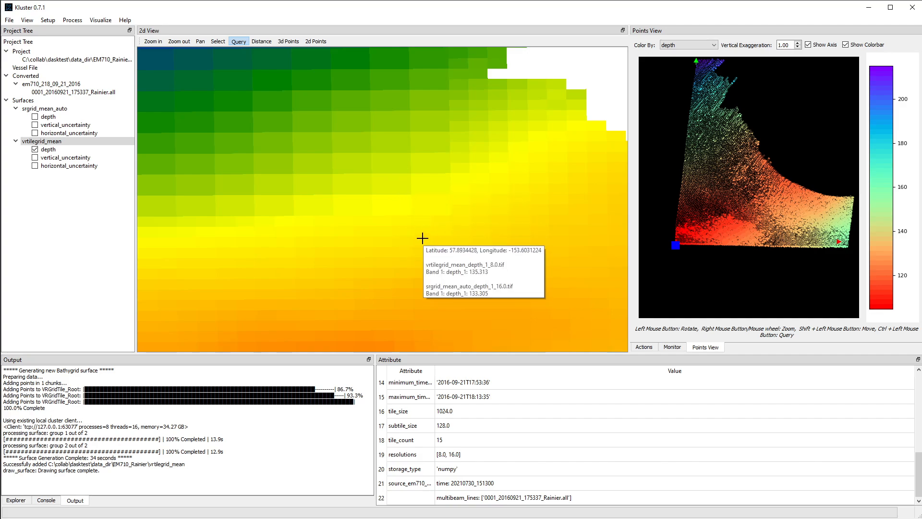
{"action": "left_click", "coordinate": [423, 238]}
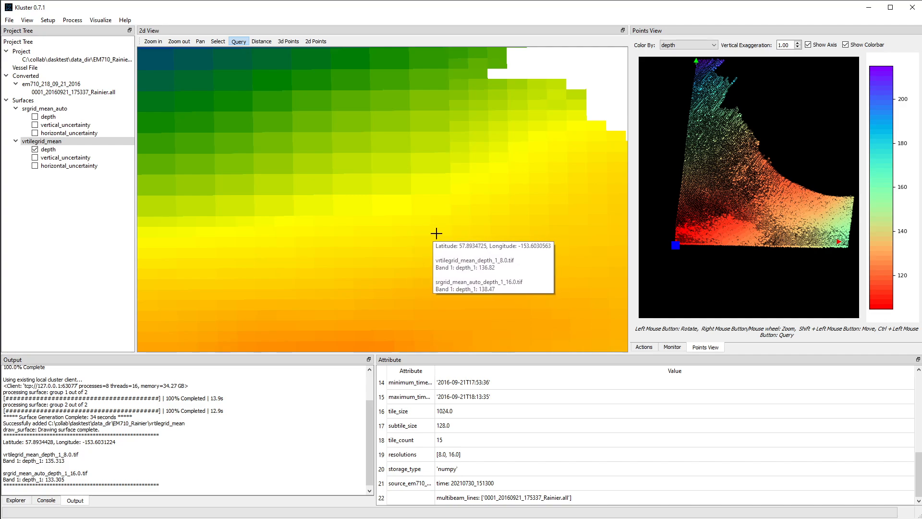
{"action": "scroll", "coordinate": [447, 247], "scroll_direction": "down", "scroll_amount": 3}
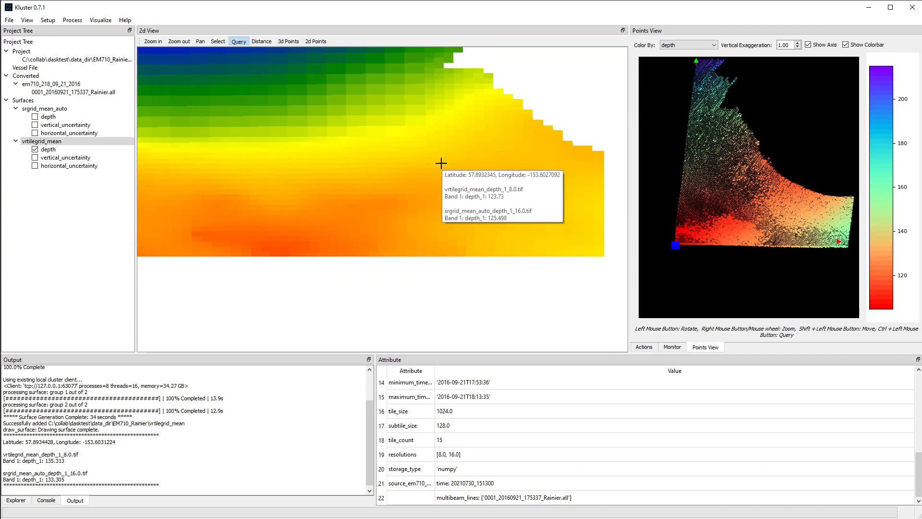
{"action": "scroll", "coordinate": [441, 163], "scroll_direction": "up", "scroll_amount": 5}
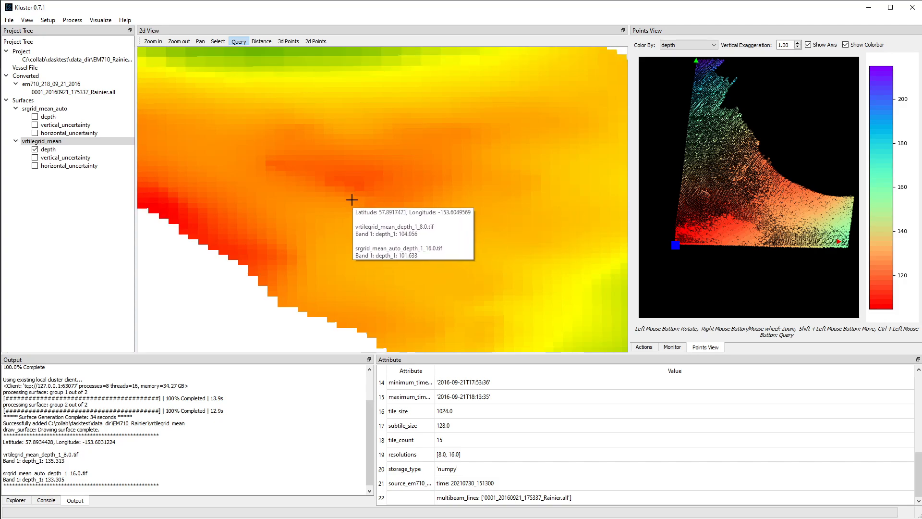
Step: Compare the two surfaces by switching the map from the vrtilegrid_mean depth layer to the srgrid_mean_auto depth layer and back
{"action": "left_click", "coordinate": [34, 150]}
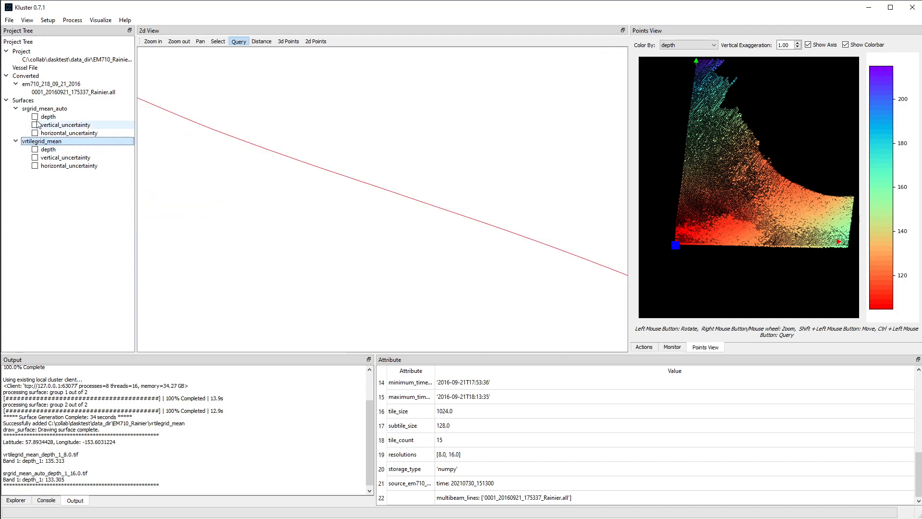
{"action": "left_click", "coordinate": [35, 117]}
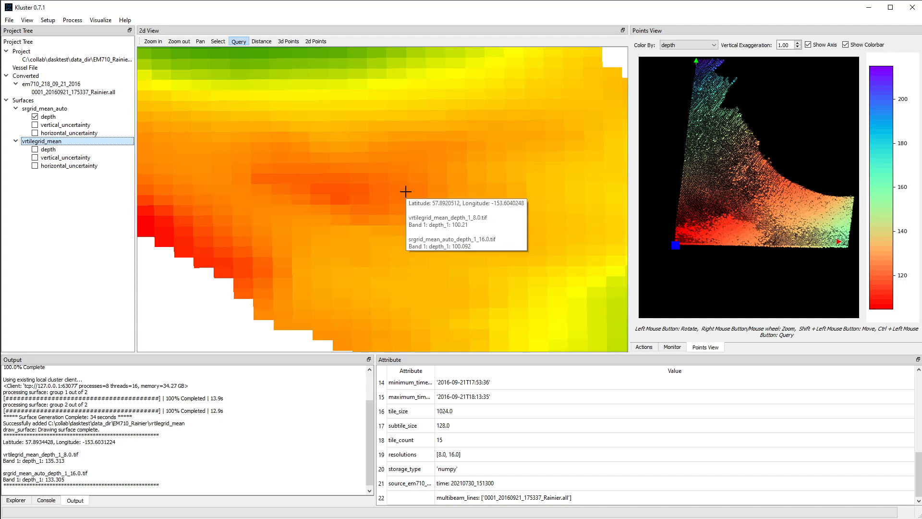
{"action": "left_click", "coordinate": [35, 149]}
{"action": "left_click", "coordinate": [34, 116]}
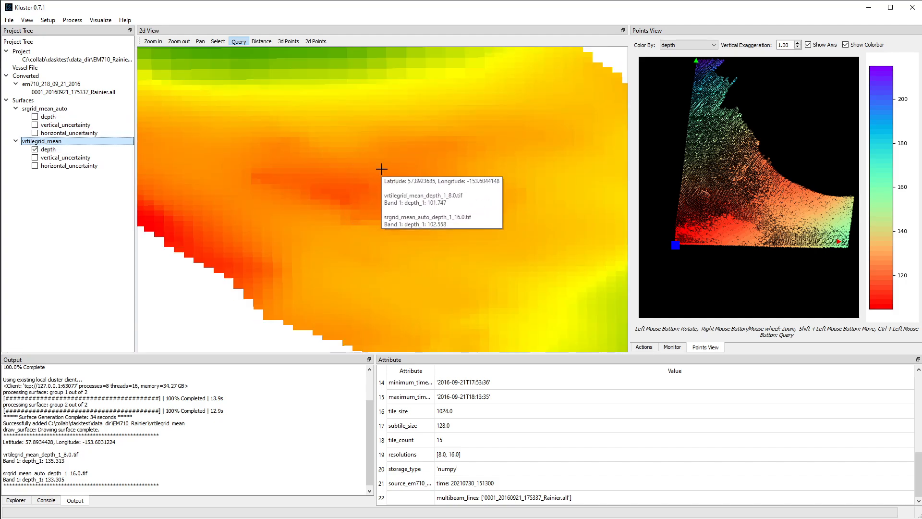
{"action": "scroll", "coordinate": [384, 175], "scroll_direction": "down", "scroll_amount": 5}
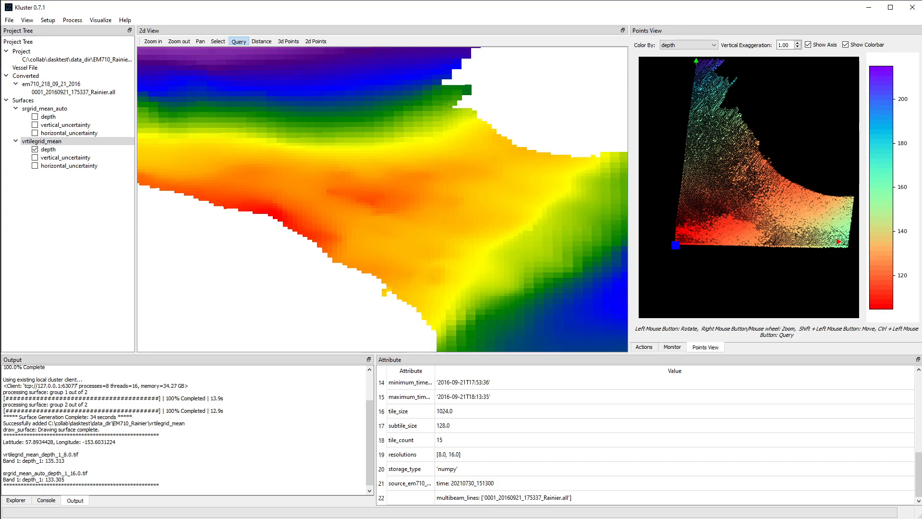
Step: Export the vrtilegrid_mean surface as Geotiff to export.tif in its own folder, with Z as Elevation (+ UP) enabled
{"action": "left_click", "coordinate": [66, 143]}
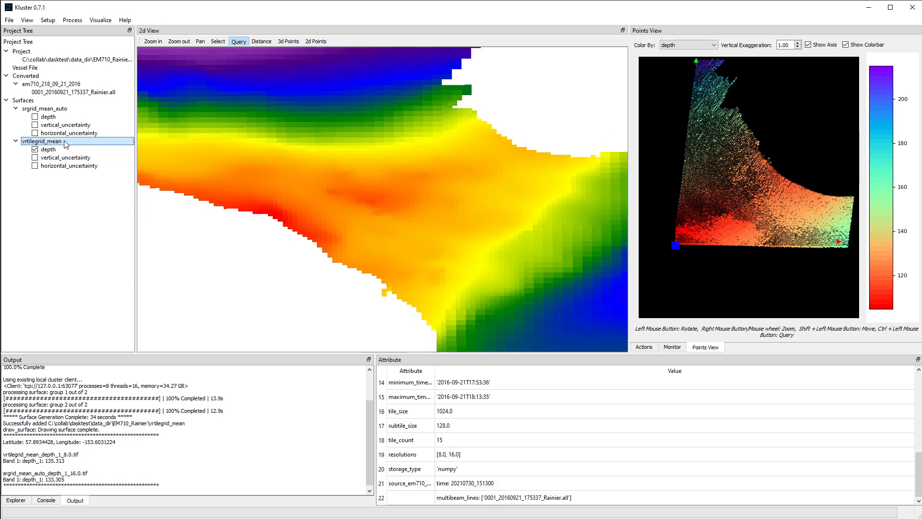
{"action": "left_click", "coordinate": [9, 20]}
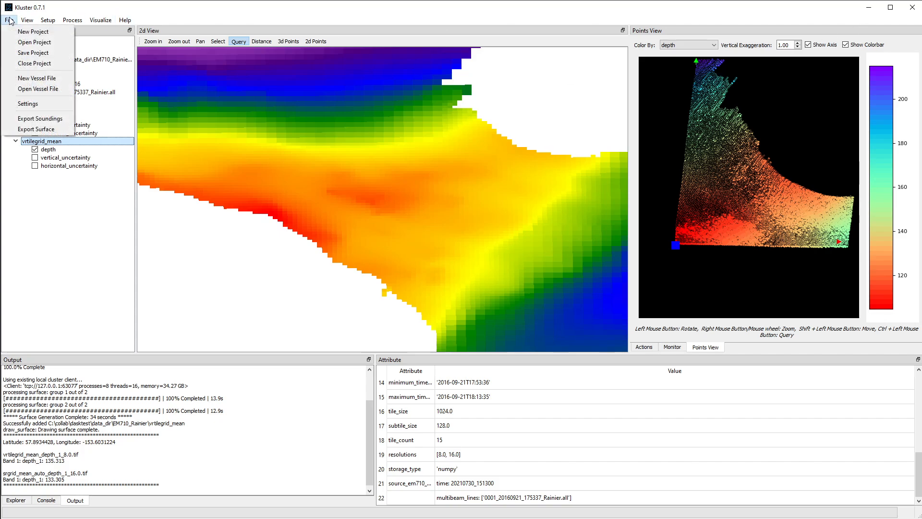
{"action": "left_click", "coordinate": [51, 130]}
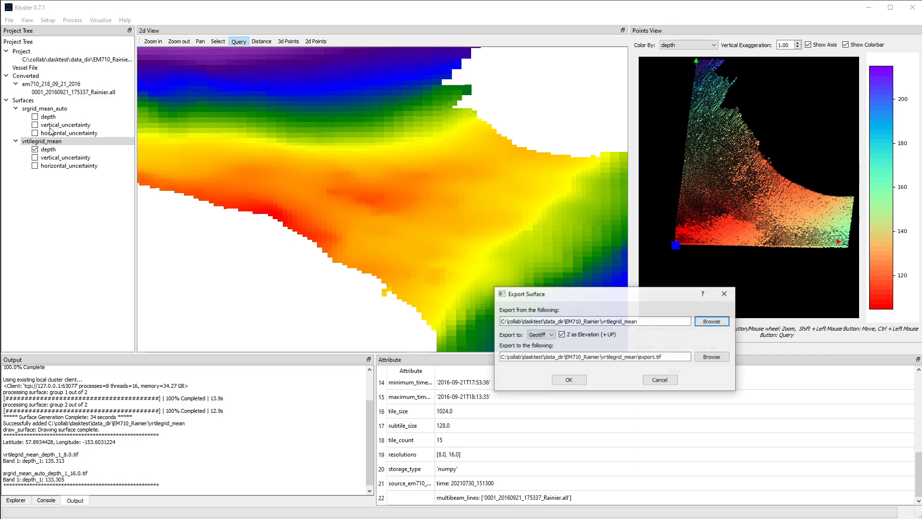
{"action": "left_click", "coordinate": [576, 383]}
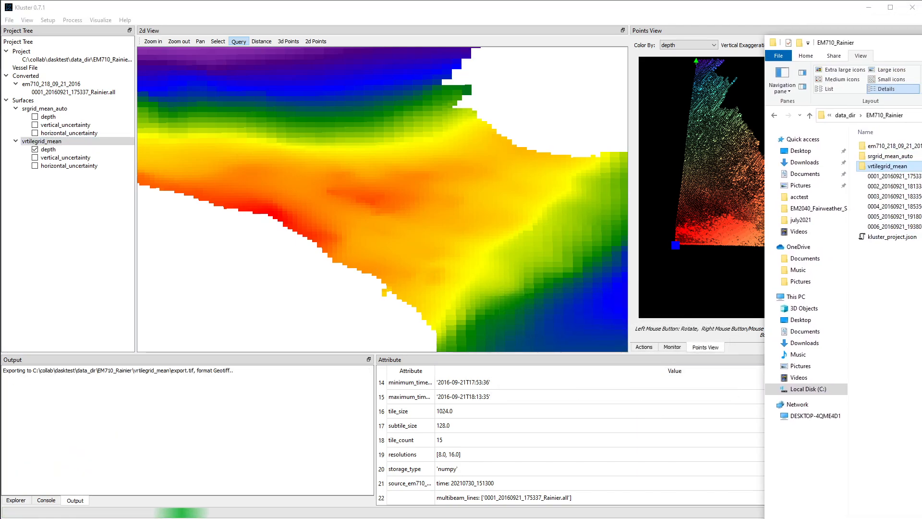
Step: Switch to File Explorer and check the exported Geotiff files in the vrtilegrid_mean folder
{"action": "double_click", "coordinate": [788, 166]}
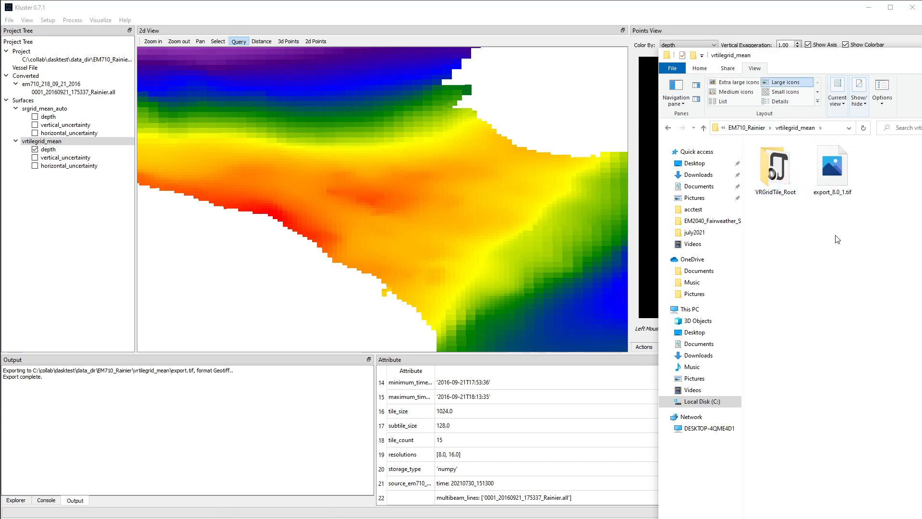
{"action": "left_click_drag", "start_coordinate": [919, 226], "coordinate": [812, 168]}
{"action": "left_click", "coordinate": [867, 240]}
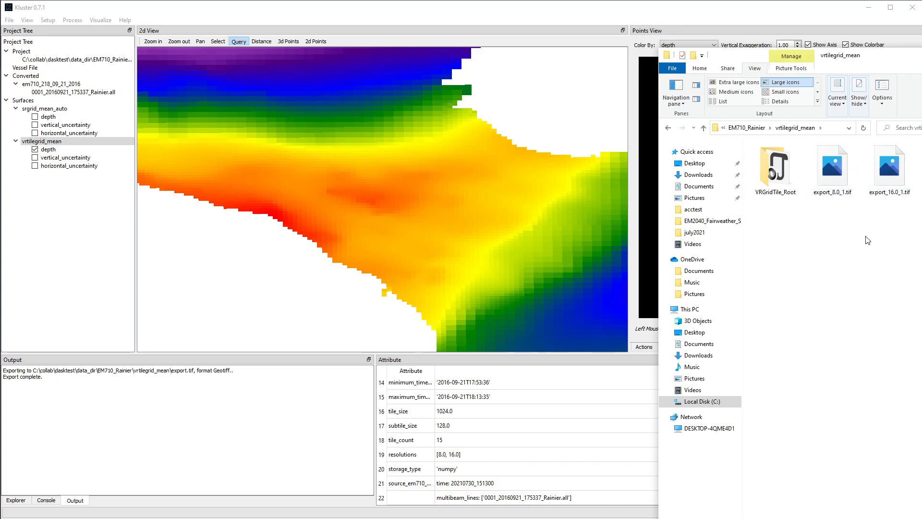
{"action": "left_click", "coordinate": [886, 155]}
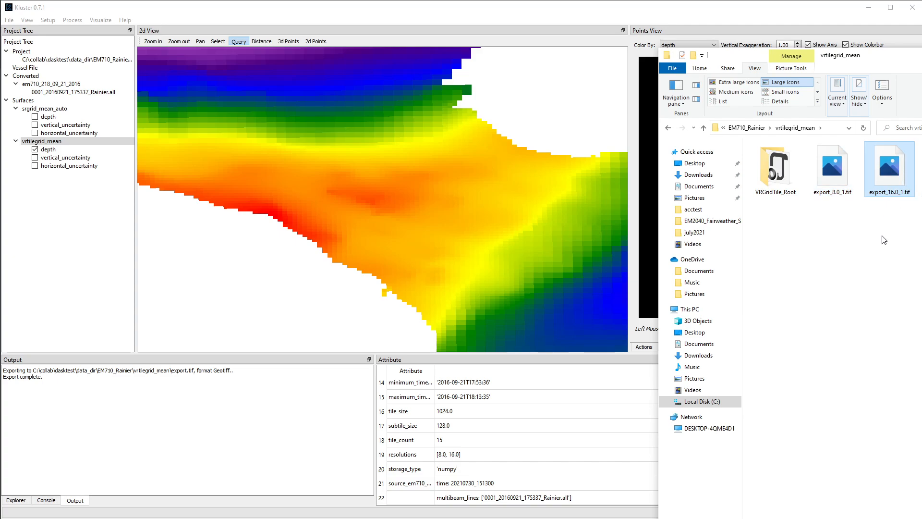
{"action": "mouse_move", "coordinate": [887, 60]}
{"action": "left_mouse_down"}
{"action": "mouse_move", "coordinate": [809, 73]}
{"action": "mouse_move", "coordinate": [920, 67]}
{"action": "mouse_move", "coordinate": [886, 68]}
{"action": "left_mouse_up"}
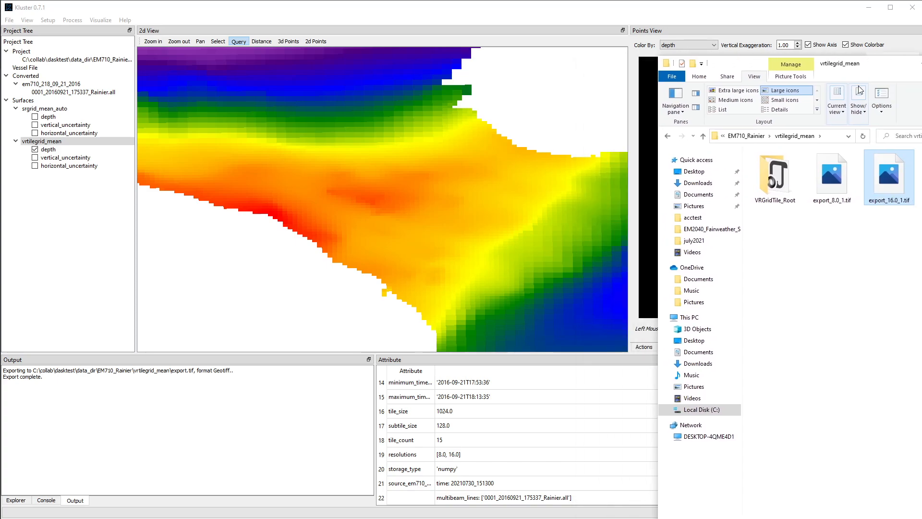
Step: Examine the VRGridTile_Root folder structure down to subtile 461312.0_6418304.0 in tile 460800.0_6417408.0, and return to the vrtilegrid_mean folder
{"action": "double_click", "coordinate": [781, 185]}
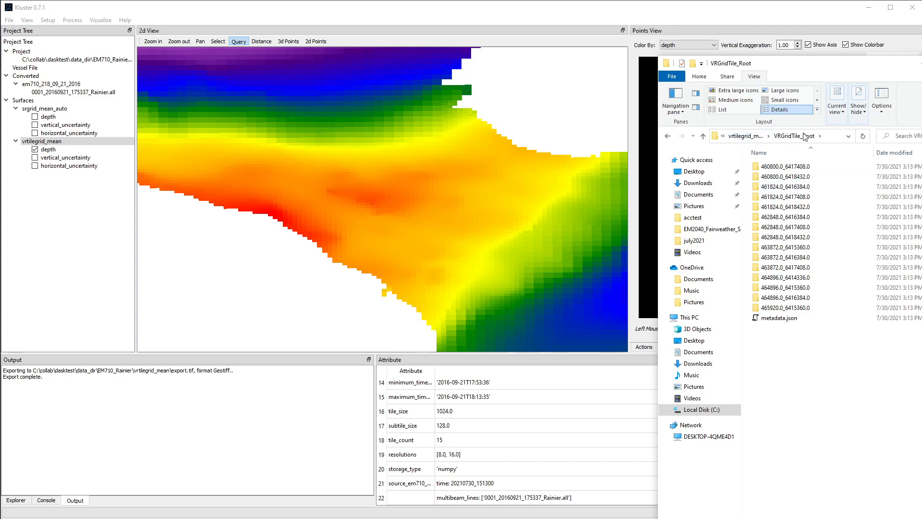
{"action": "double_click", "coordinate": [798, 166]}
{"action": "double_click", "coordinate": [783, 167]}
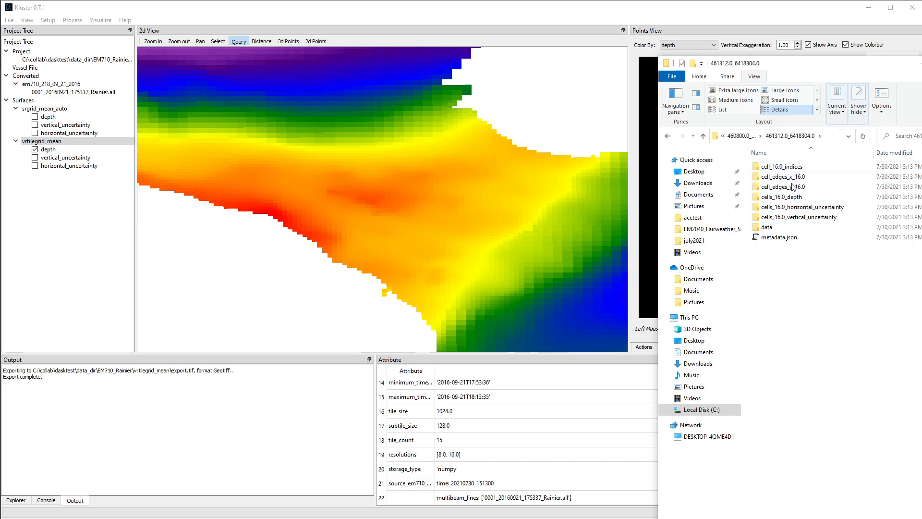
{"action": "left_click", "coordinate": [752, 137]}
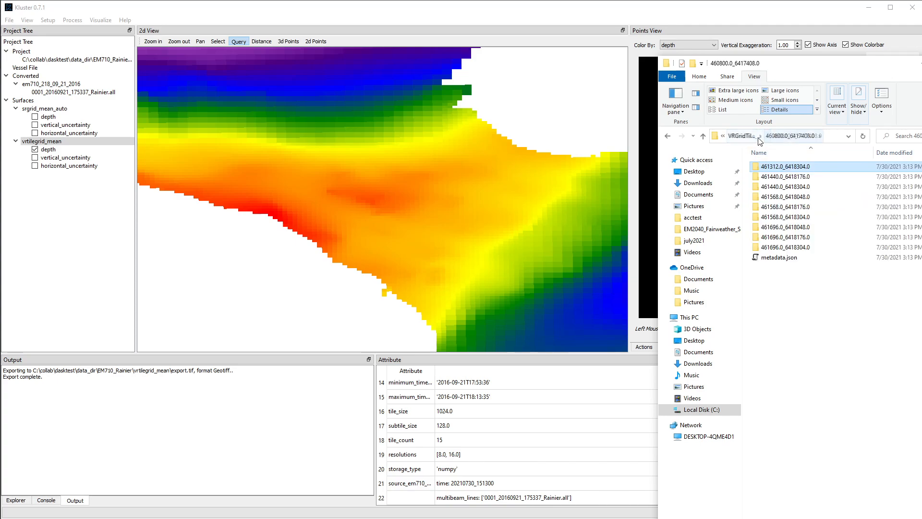
{"action": "left_click", "coordinate": [744, 137]}
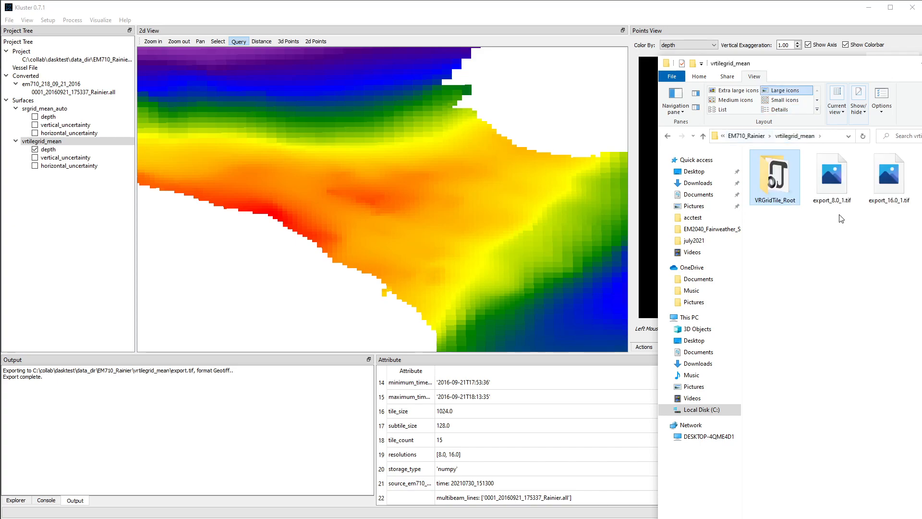
Step: Go up to the EM710_Rainier folder, move the File Explorer window out of the way and return to Kluster
{"action": "left_click", "coordinate": [753, 136]}
{"action": "left_click", "coordinate": [816, 299]}
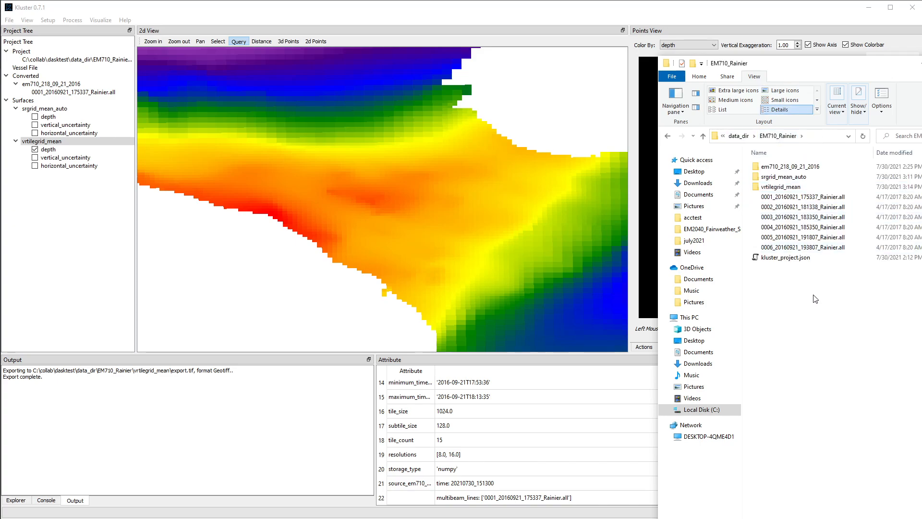
{"action": "left_click_drag", "start_coordinate": [842, 66], "coordinate": [921, 15]}
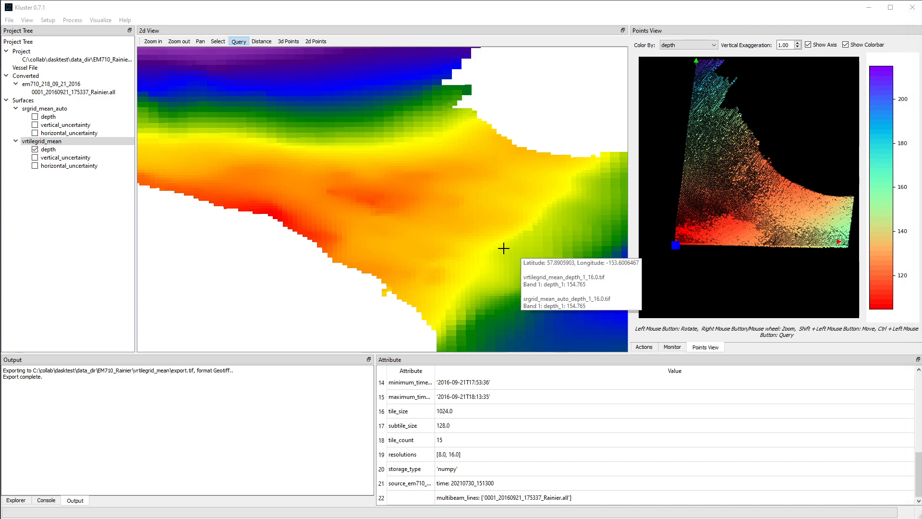
{"action": "left_click", "coordinate": [438, 12]}
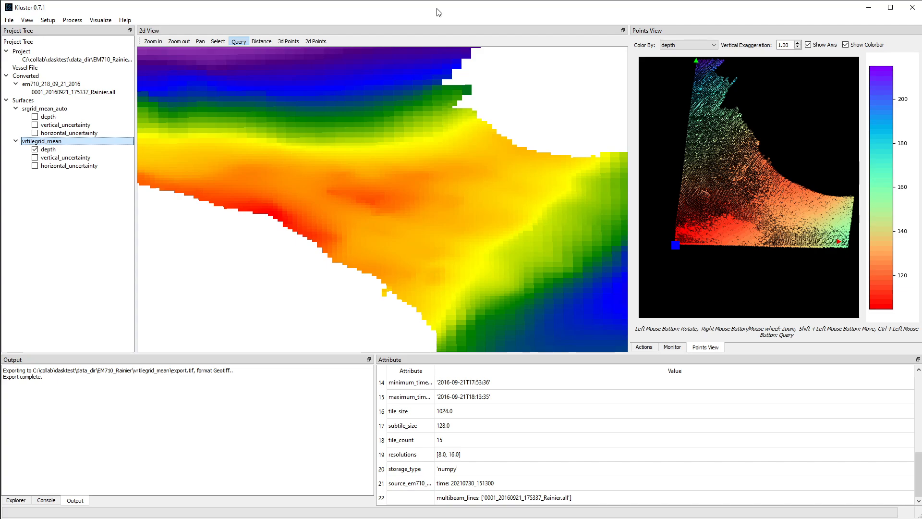